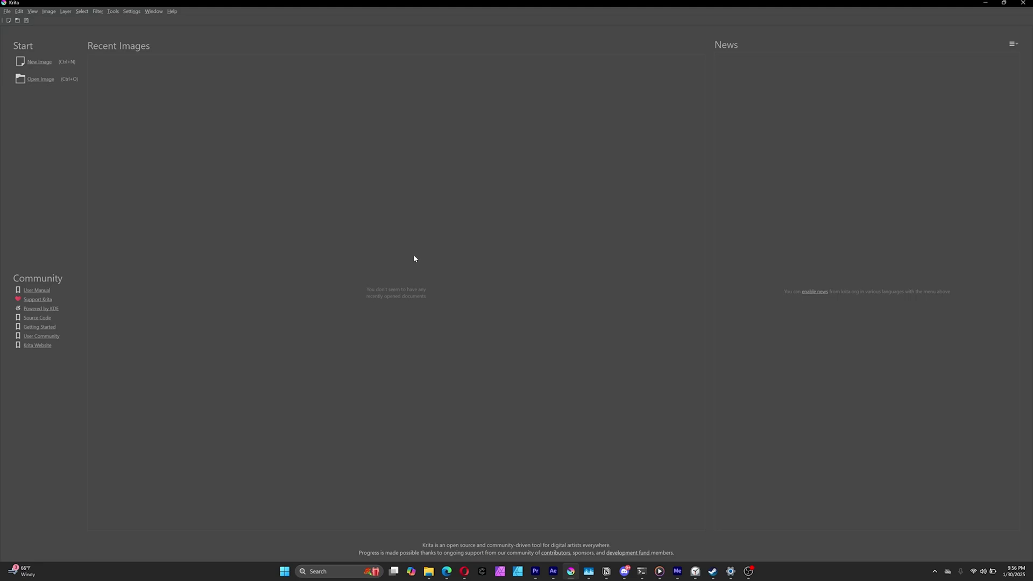
Step: Browse the new-image templates, then create a Custom Document of 1920 × 1080 px at 300 ppi
click(40, 62)
click(445, 222)
click(445, 232)
click(446, 241)
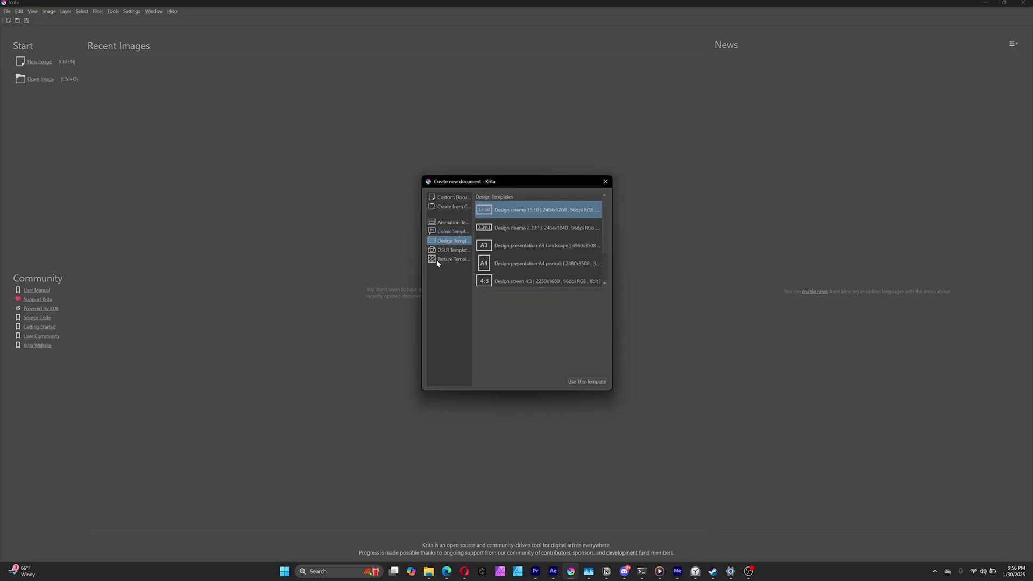
click(449, 249)
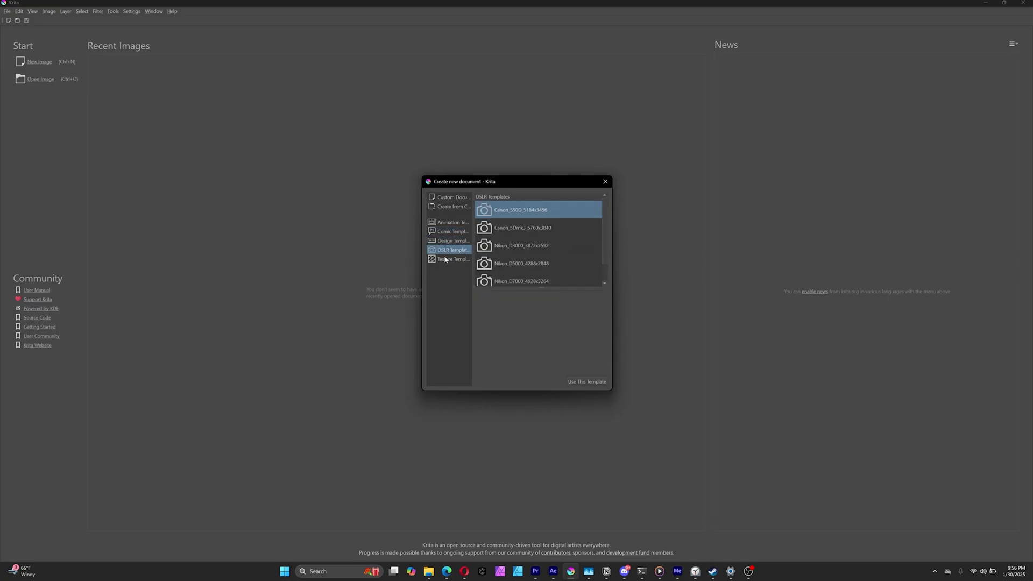
click(447, 260)
click(453, 197)
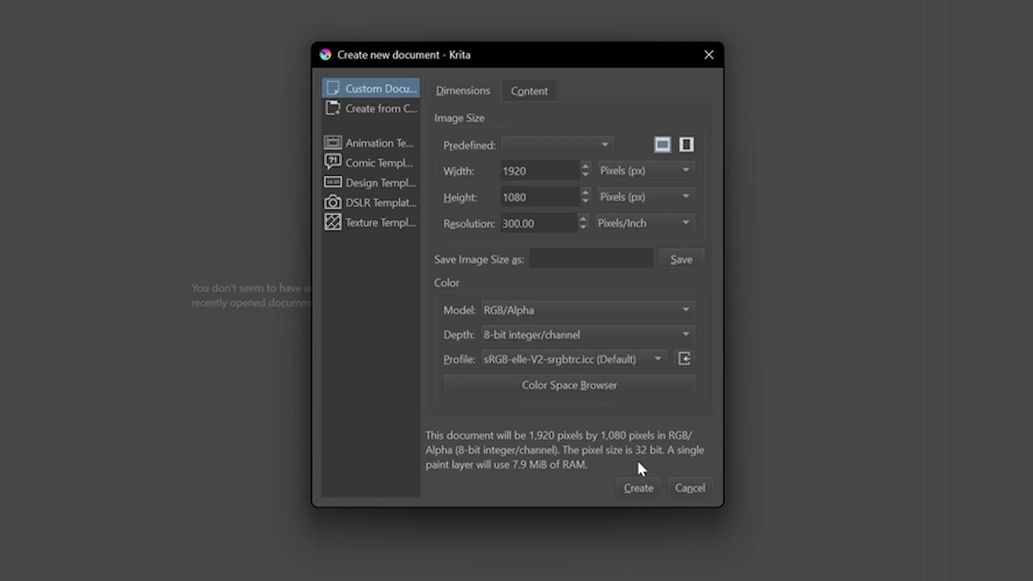
click(624, 490)
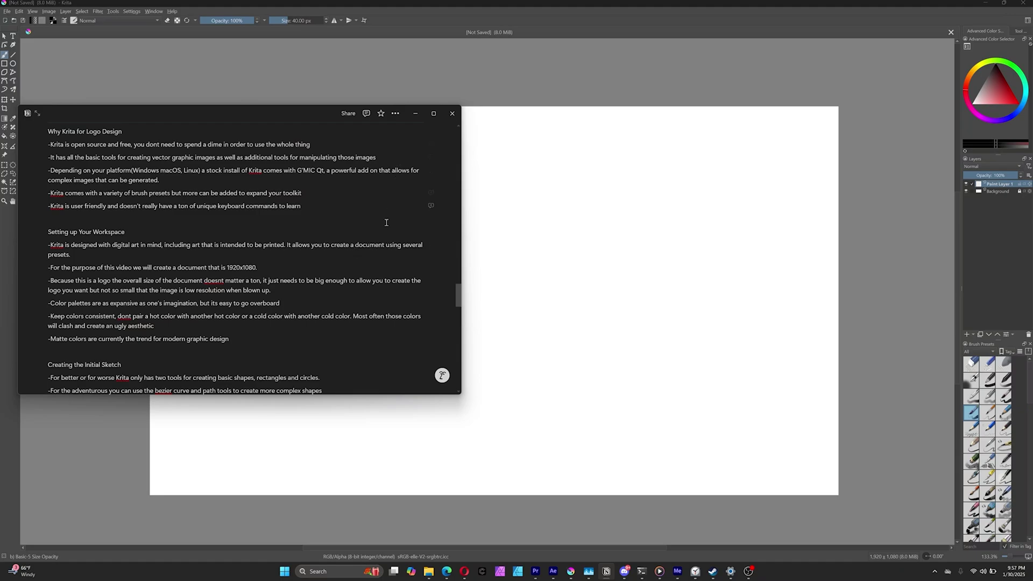
scroll(383, 292, down, 1)
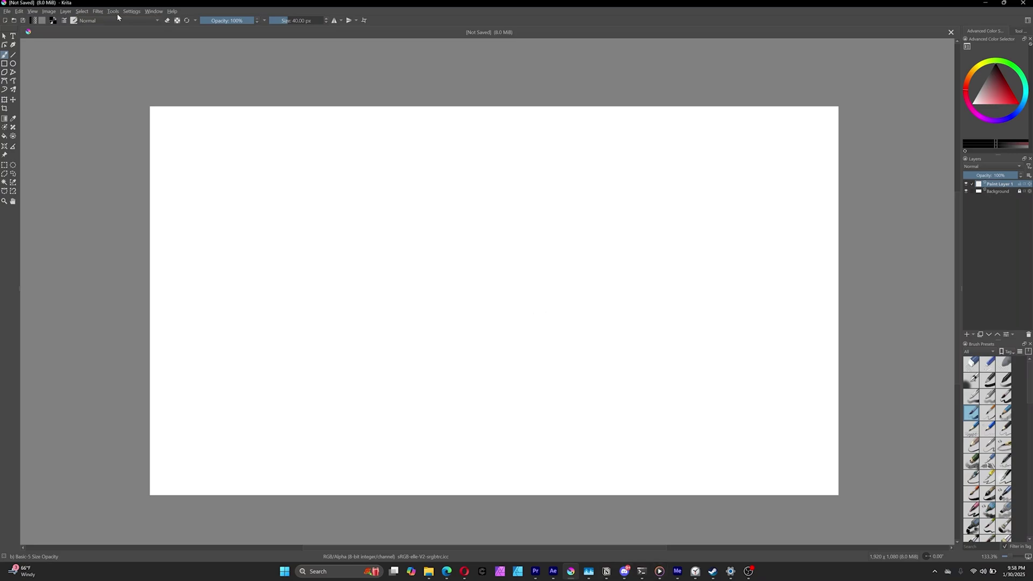
Step: Switch to the Default workspace layout and select the Background layer
click(159, 11)
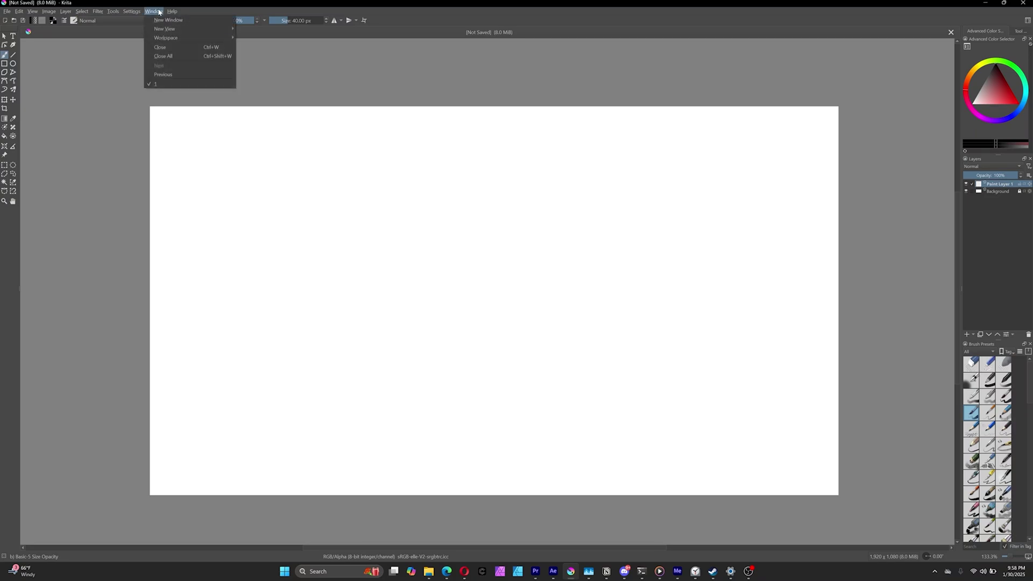
mouse_move(157, 39)
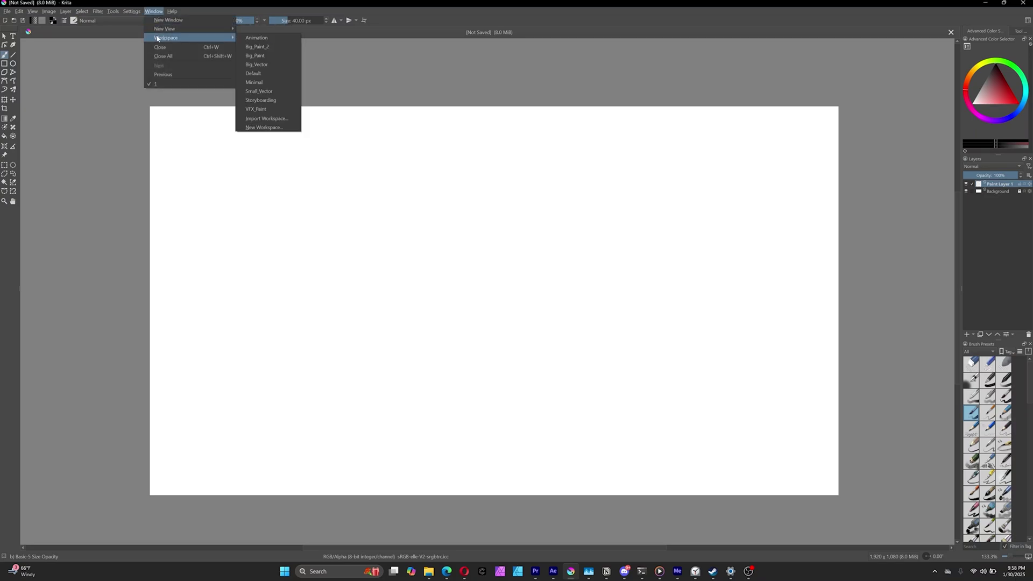
click(261, 73)
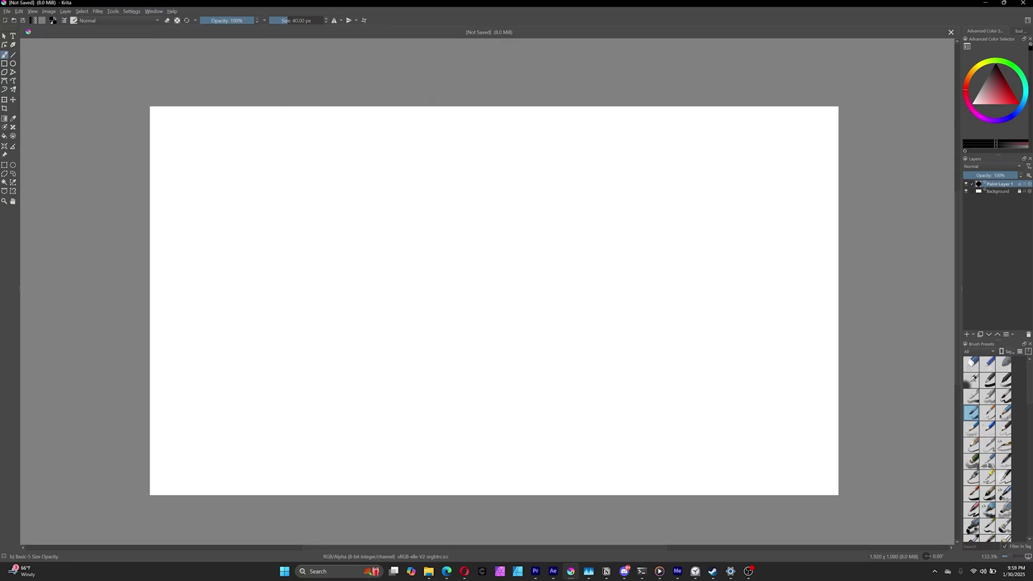
click(995, 192)
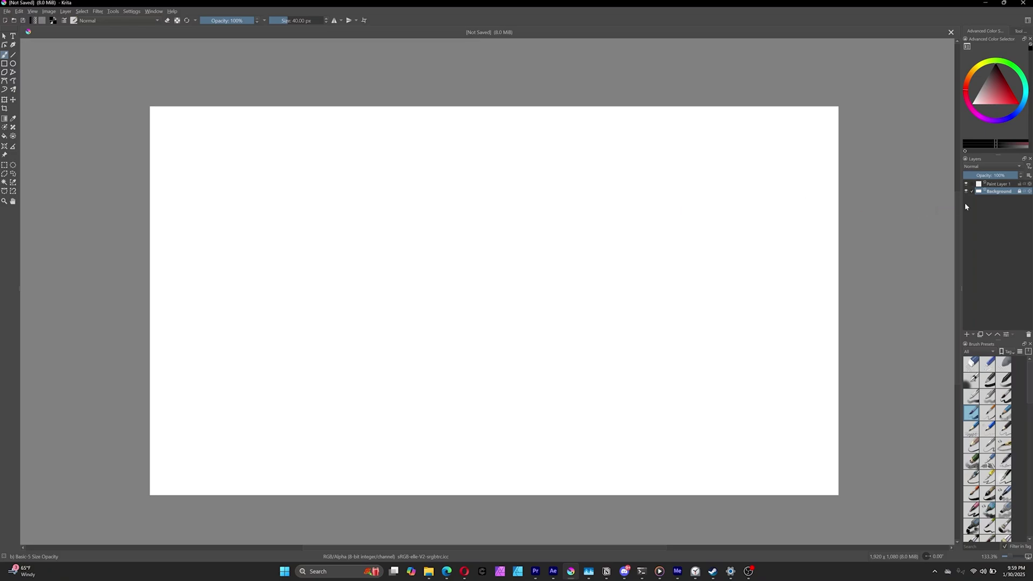
Step: Lock the Background layer, then draw a trial five-corner polygon outline and undo it
click(1020, 192)
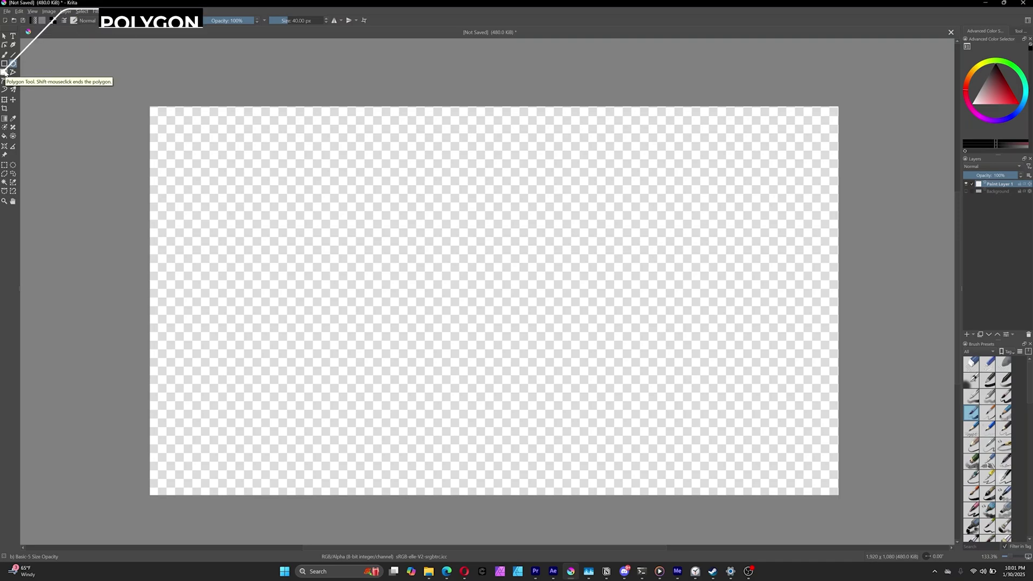
click(4, 71)
click(373, 212)
click(621, 353)
click(408, 379)
click(237, 334)
click(330, 239)
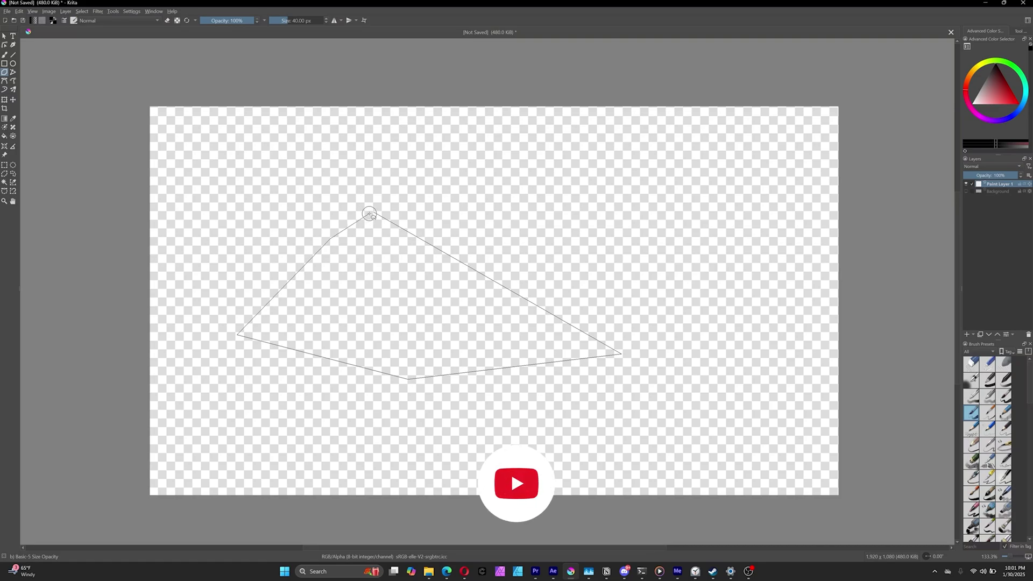
double_click(369, 214)
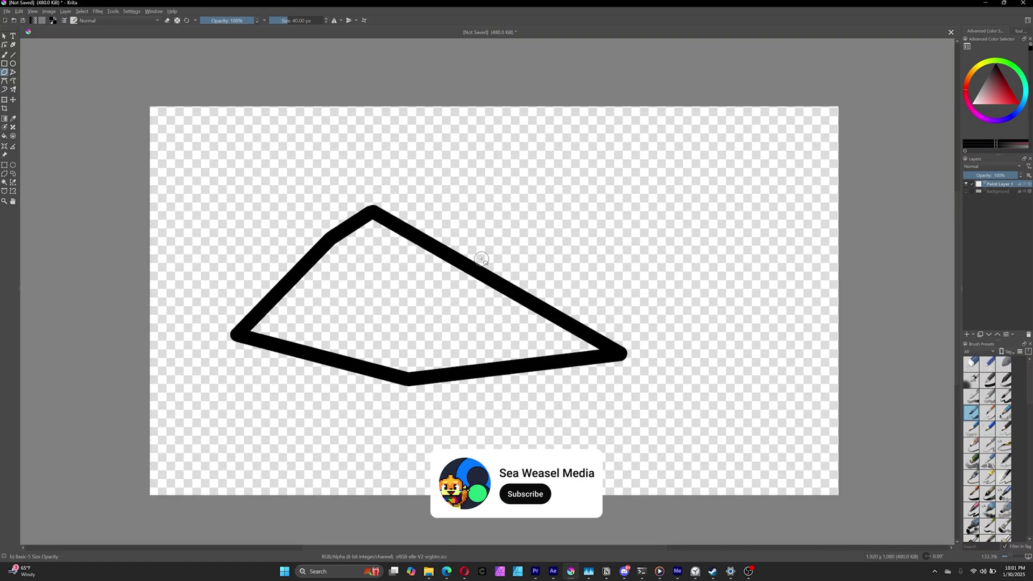
key(ctrl+z)
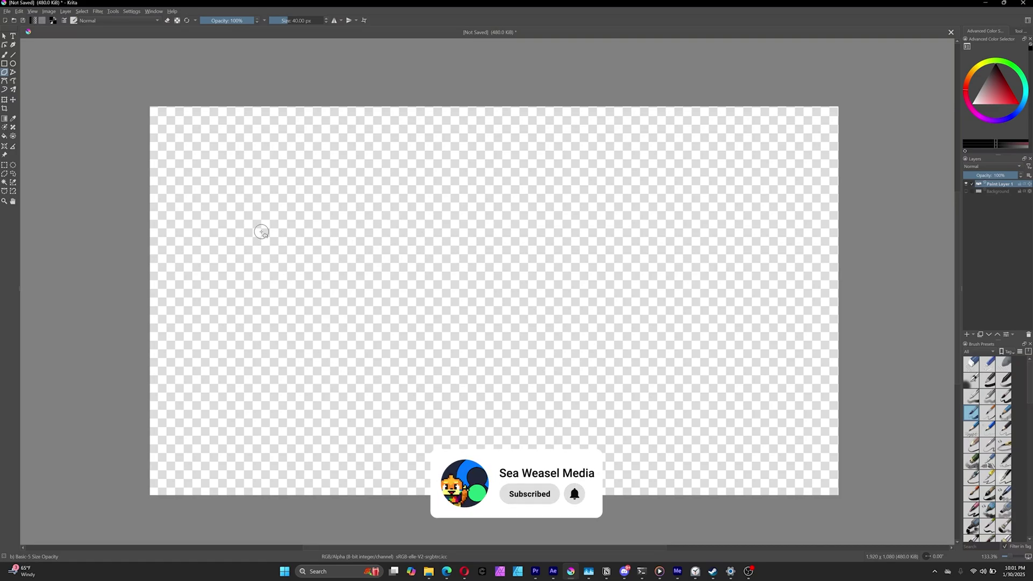
click(5, 64)
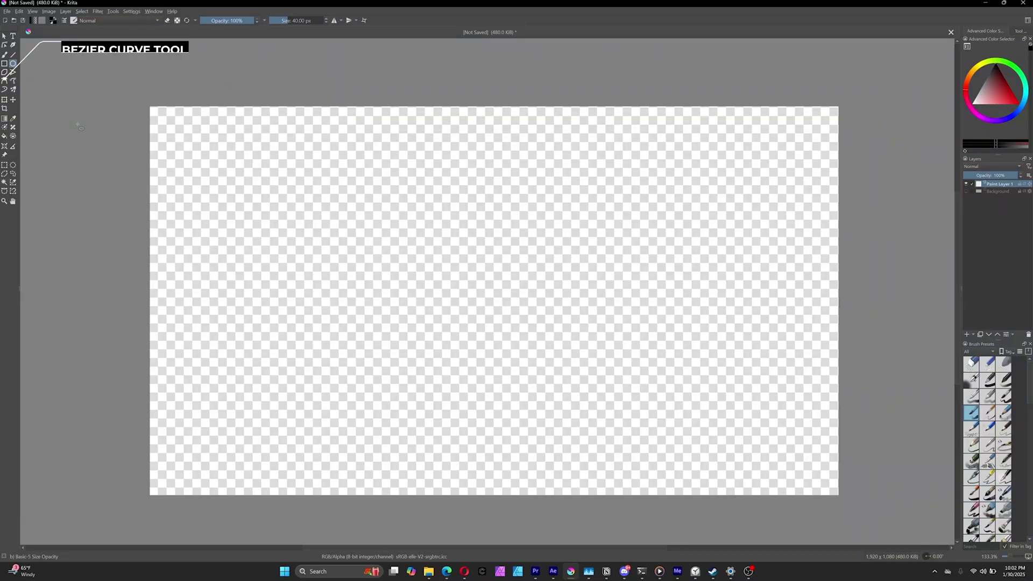
click(4, 80)
click(383, 222)
click(608, 334)
click(393, 401)
click(246, 390)
click(232, 305)
click(379, 290)
click(385, 225)
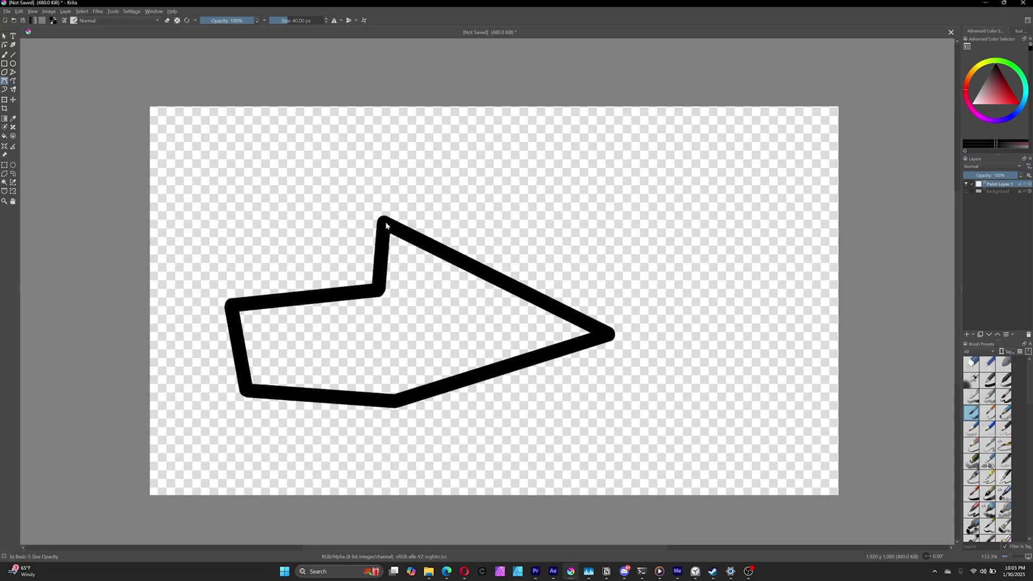
key(ctrl+z)
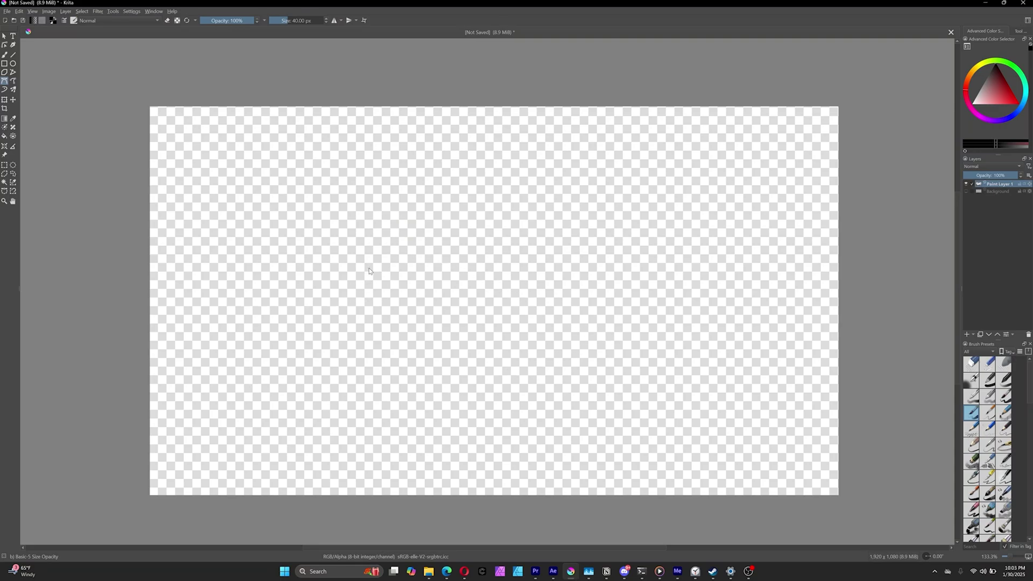
click(308, 301)
click(536, 359)
click(568, 294)
click(477, 219)
click(391, 218)
click(308, 302)
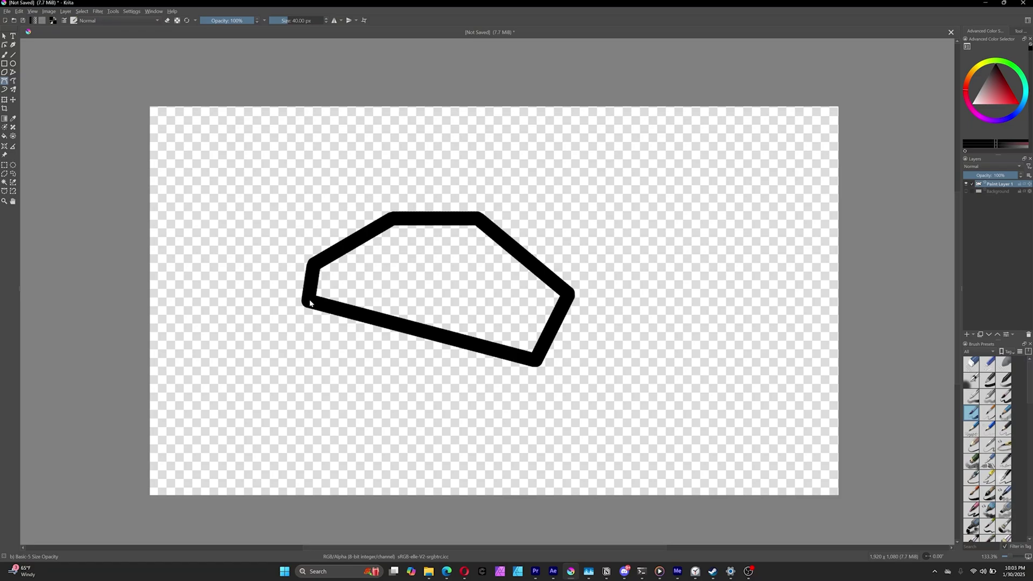
Step: Undo the five-sided polygon outline
key(ctrl+z)
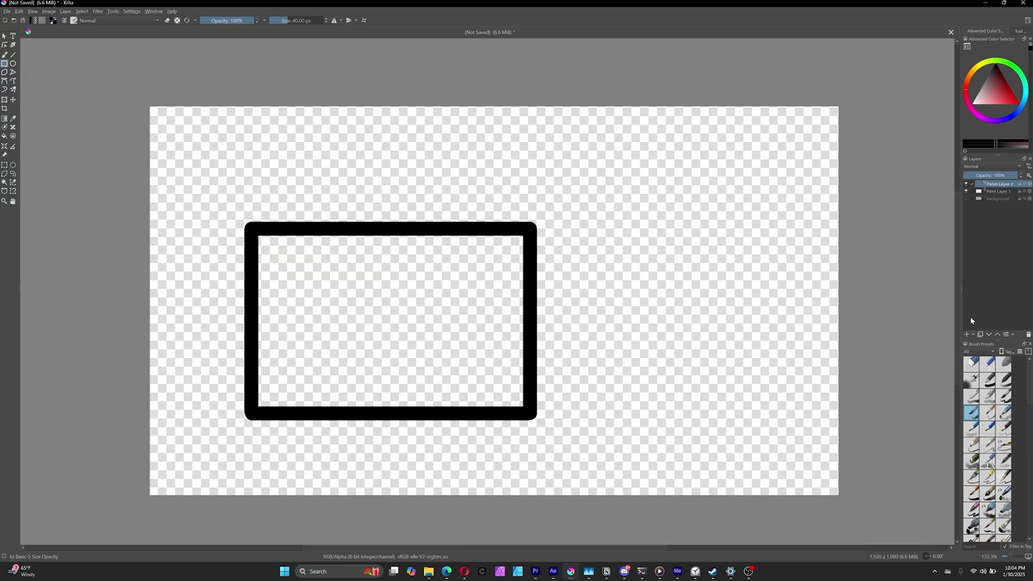
Step: Rename Paint Layer 2 to 'circle' in its layer properties
right_click(1000, 187)
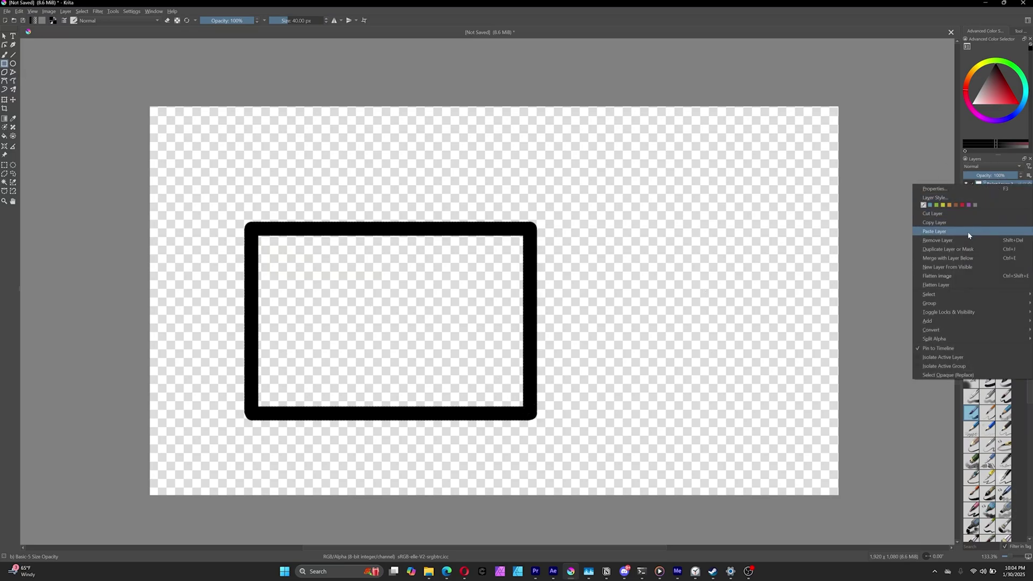
click(935, 189)
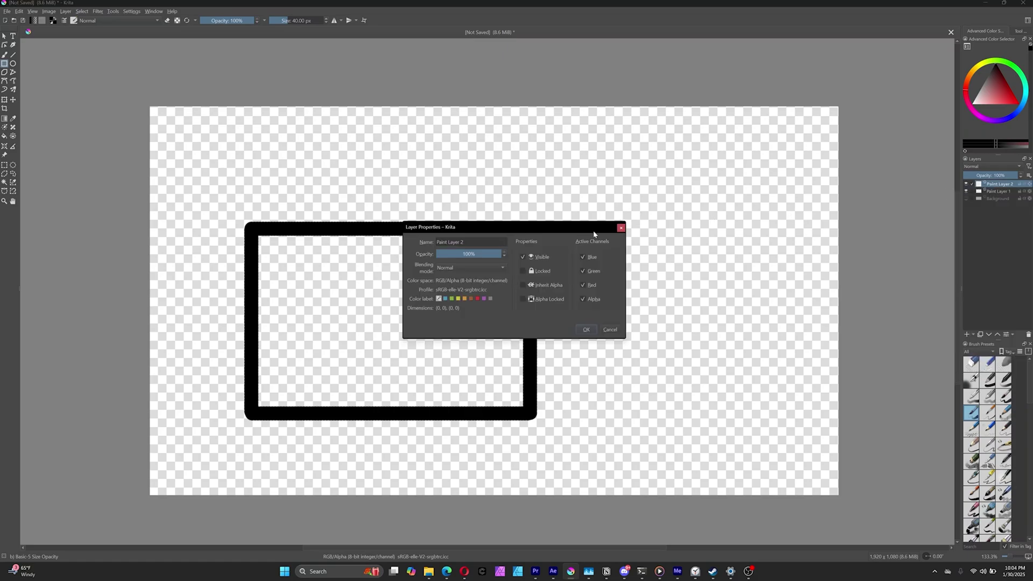
key(BackSpace)
key(BackSpace)
key(BackSpace)
key(BackSpace)
key(BackSpace)
key(BackSpace)
key(BackSpace)
key(BackSpace)
key(BackSpace)
key(BackSpace)
key(BackSpace)
text(circle)
key(Return)
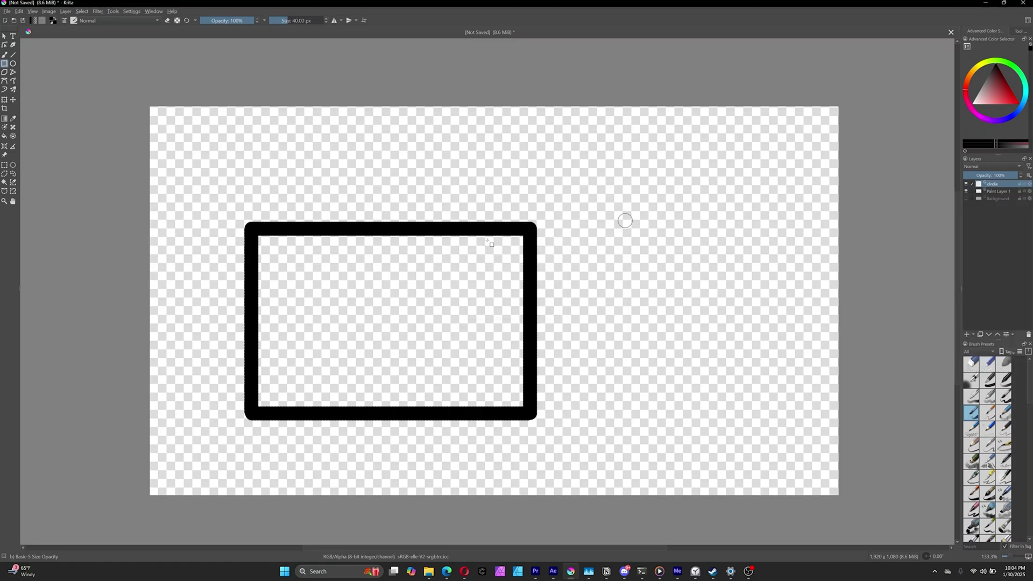
Step: Rename Paint Layer 1 to 'rectangle' and lower its opacity
click(1013, 192)
right_click(1012, 192)
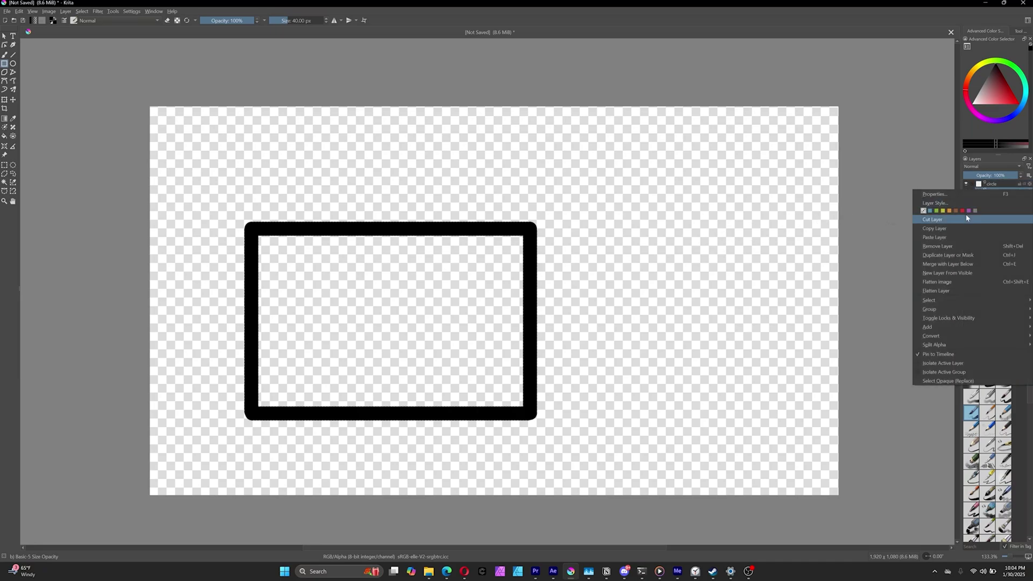
click(968, 198)
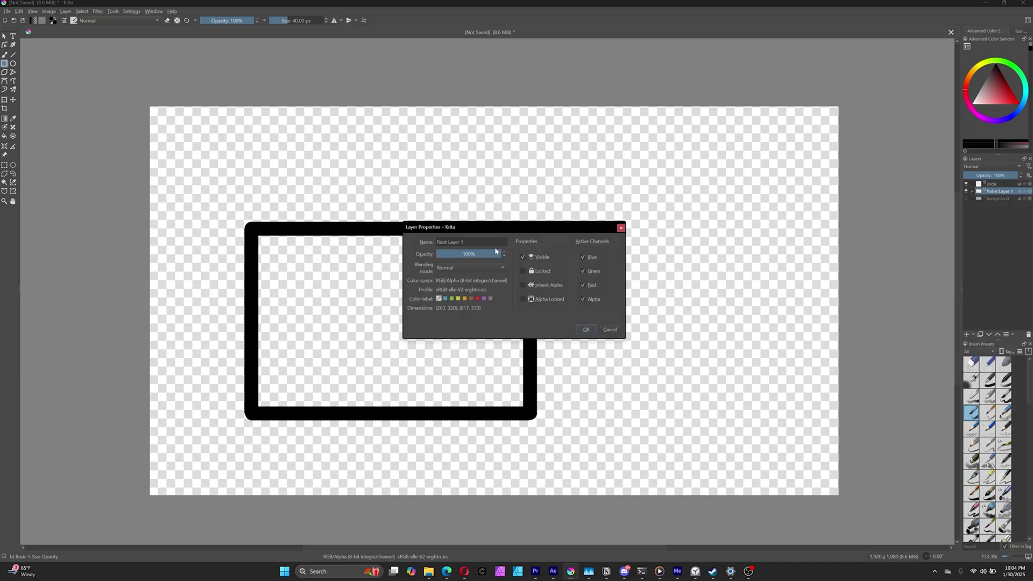
key(BackSpace)
key(BackSpace)
key(BackSpace)
key(BackSpace)
key(BackSpace)
key(BackSpace)
key(BackSpace)
key(BackSpace)
key(BackSpace)
key(BackSpace)
key(BackSpace)
key(BackSpace)
key(Return)
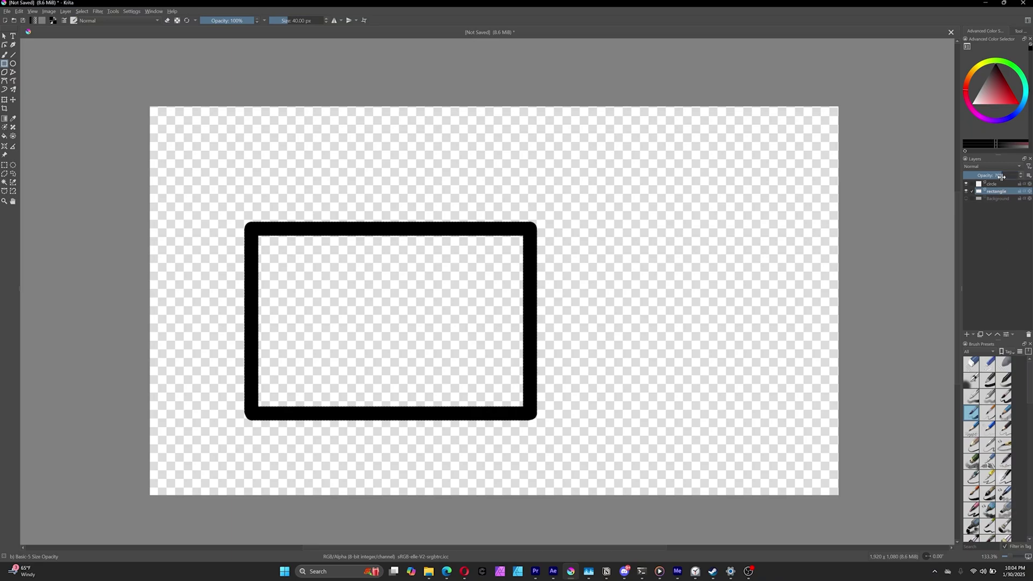
click(1001, 175)
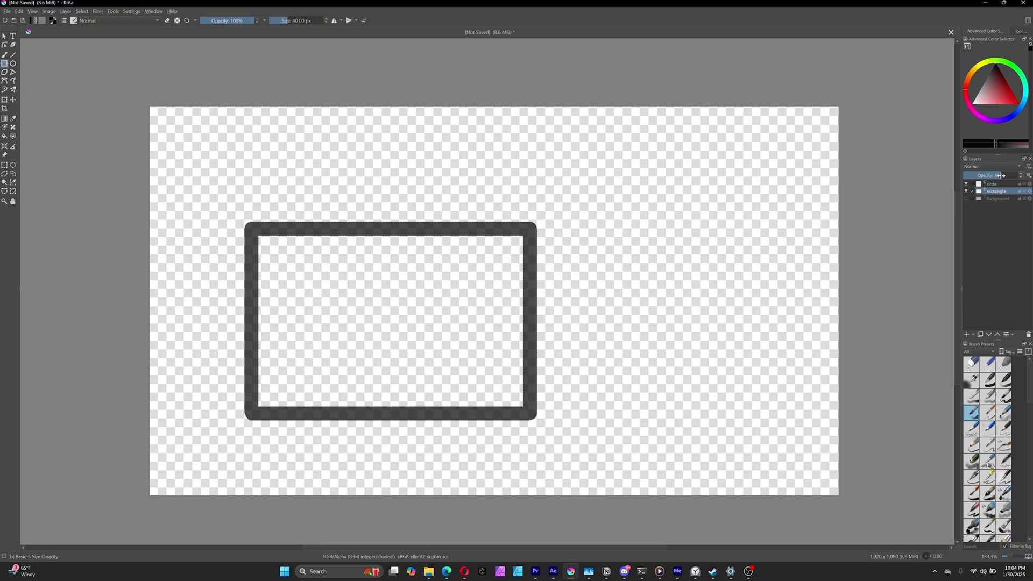
Step: Restore the rectangle layer to full opacity and draw an ellipse to its right
click(1014, 176)
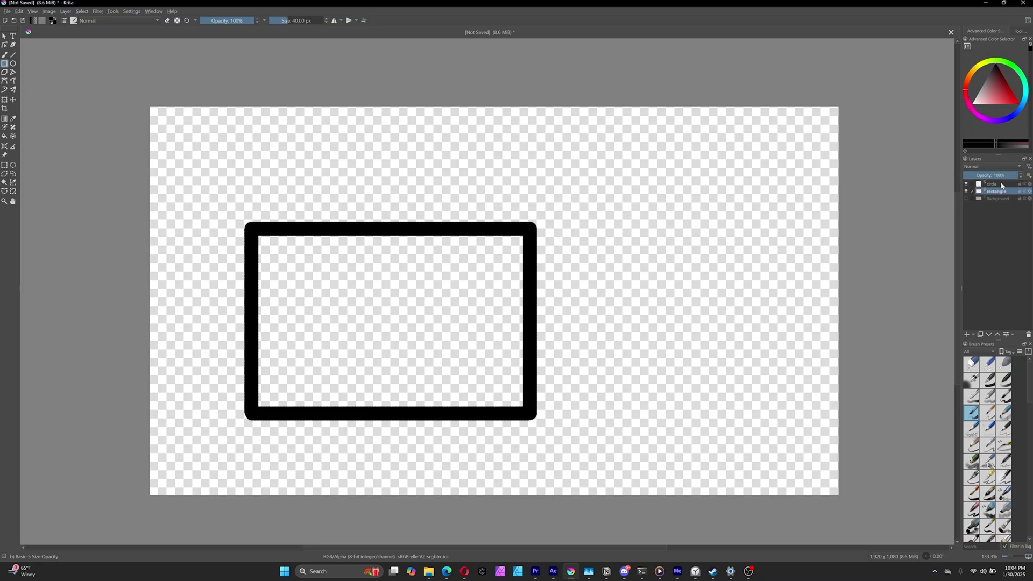
click(13, 63)
mouse_move(705, 227)
mouse_down()
mouse_move(749, 318)
mouse_move(570, 429)
mouse_up()
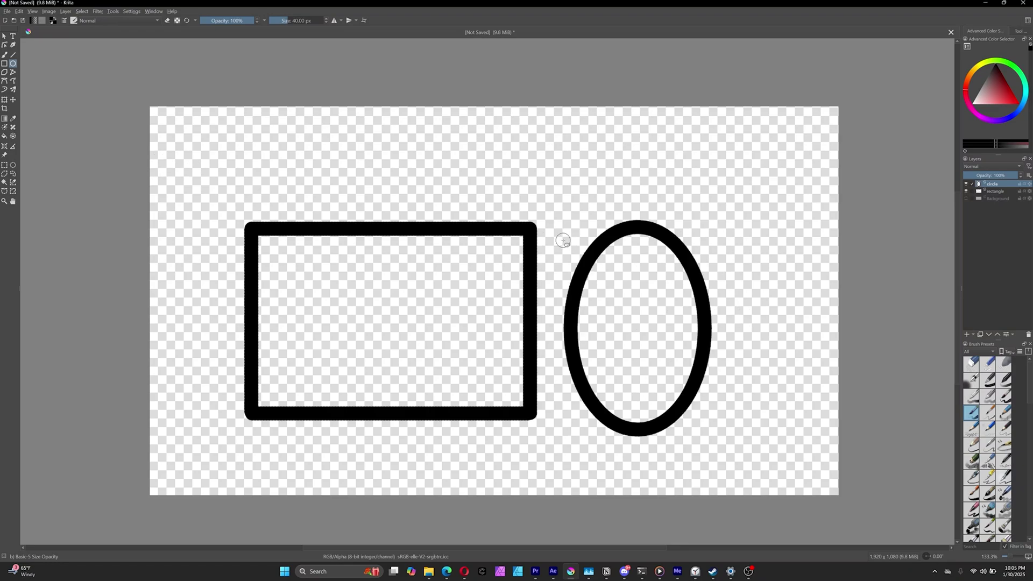
Step: Move the ellipse and rectangle outlines, then undo both shapes to empty the canvas
click(5, 100)
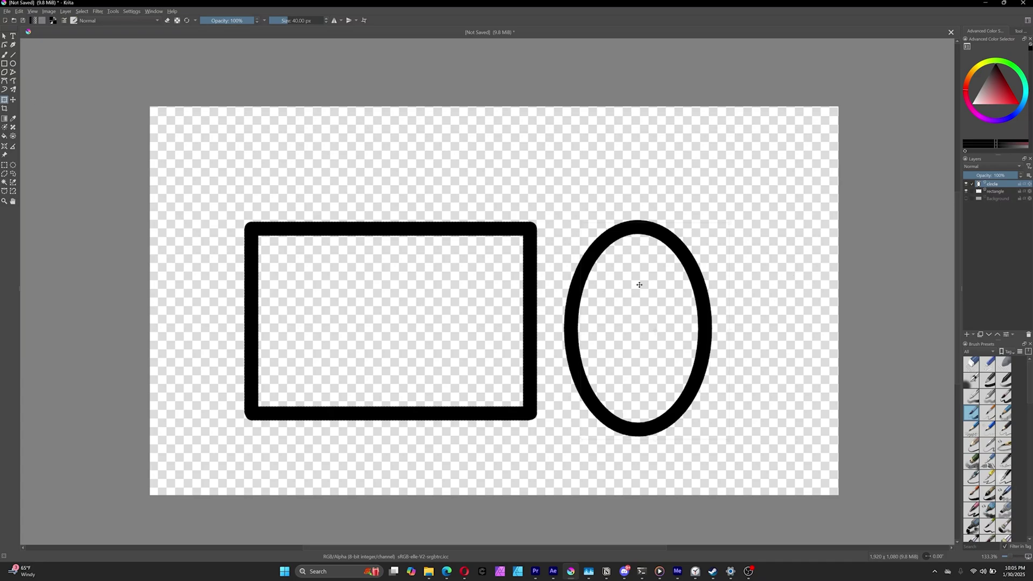
drag(639, 285, 632, 241)
click(995, 191)
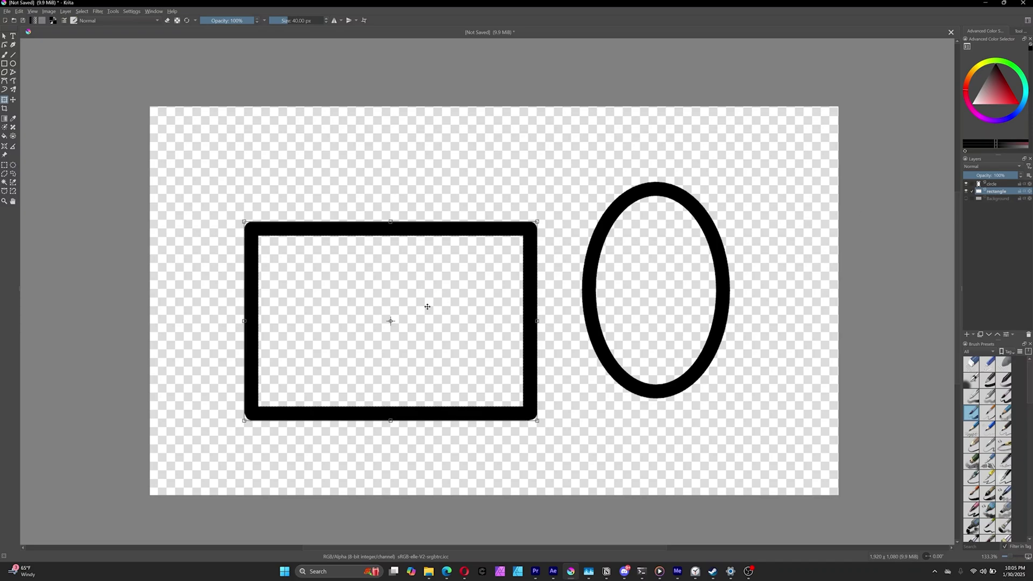
drag(426, 302, 349, 293)
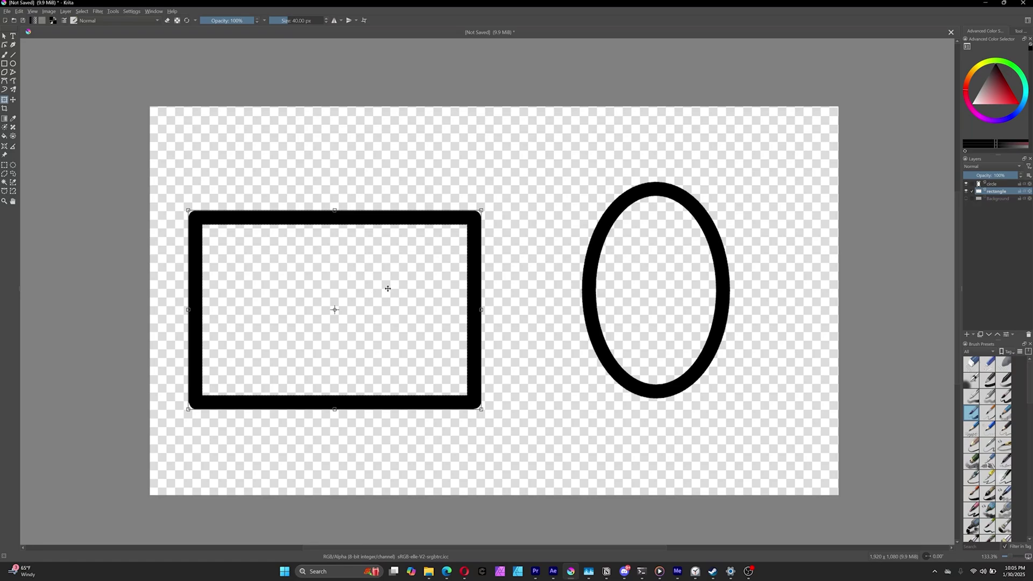
key(ctrl+z)
key(ctrl+z)
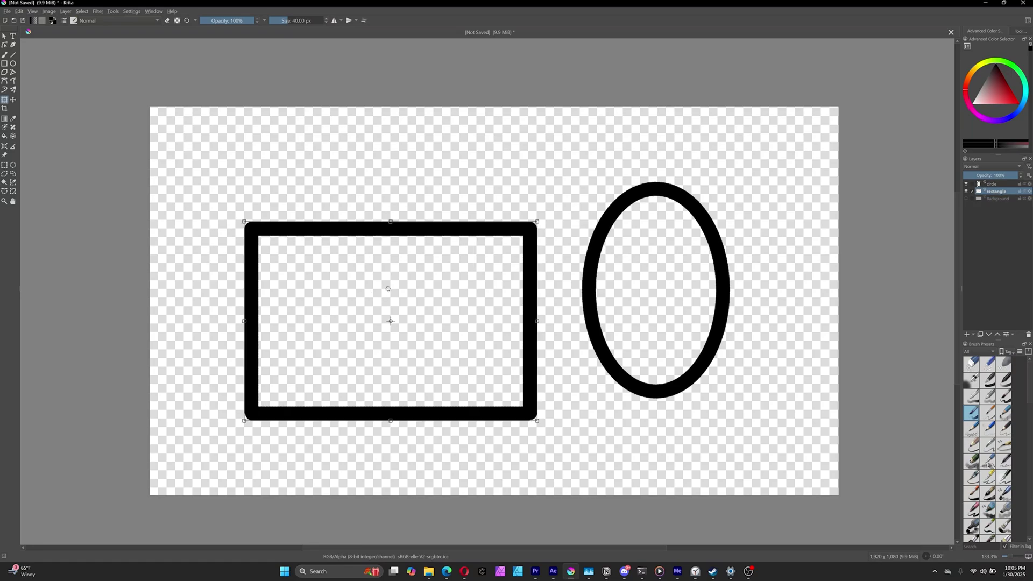
key(ctrl+z)
key(ctrl+z)
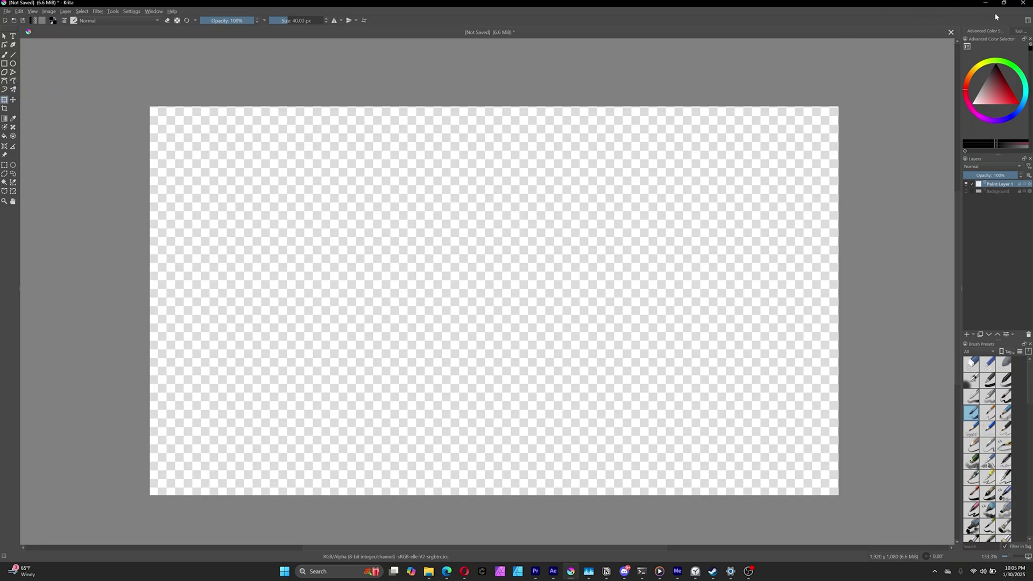
Step: Set the Rectangle tool's fill to the background colour, pick a cyan hue, and test-draw a rectangle
click(1020, 30)
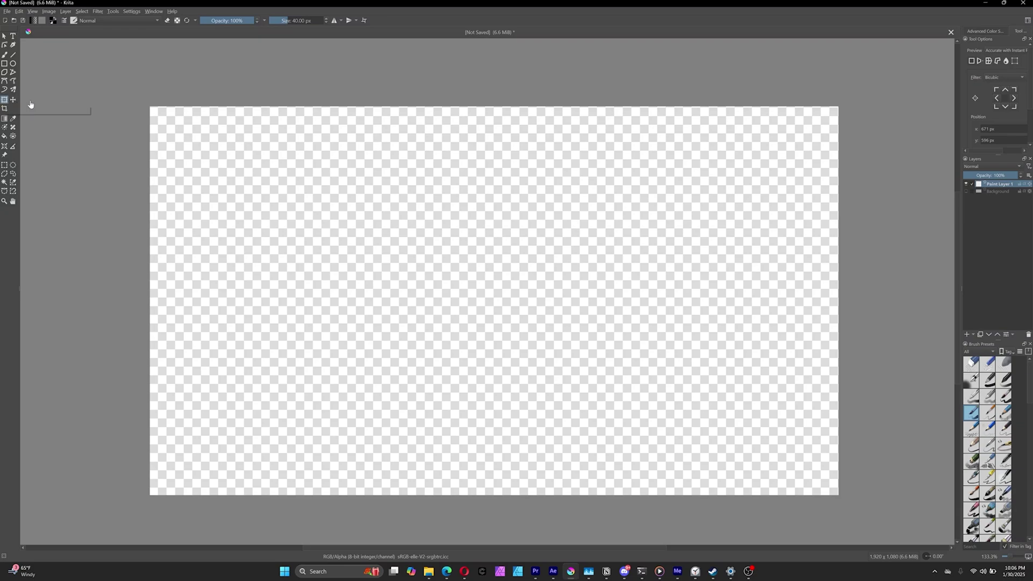
click(3, 64)
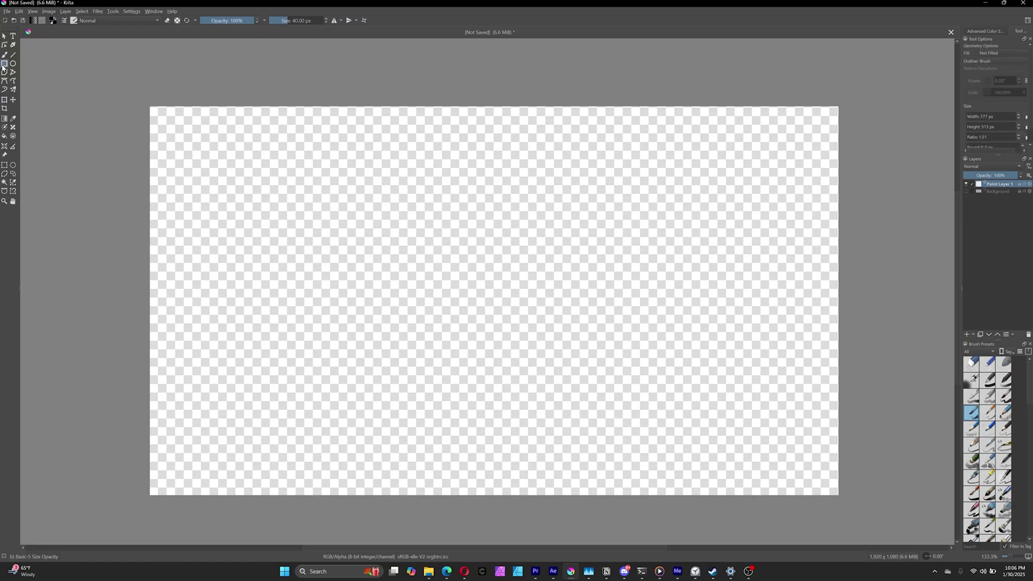
click(994, 53)
click(993, 69)
click(986, 31)
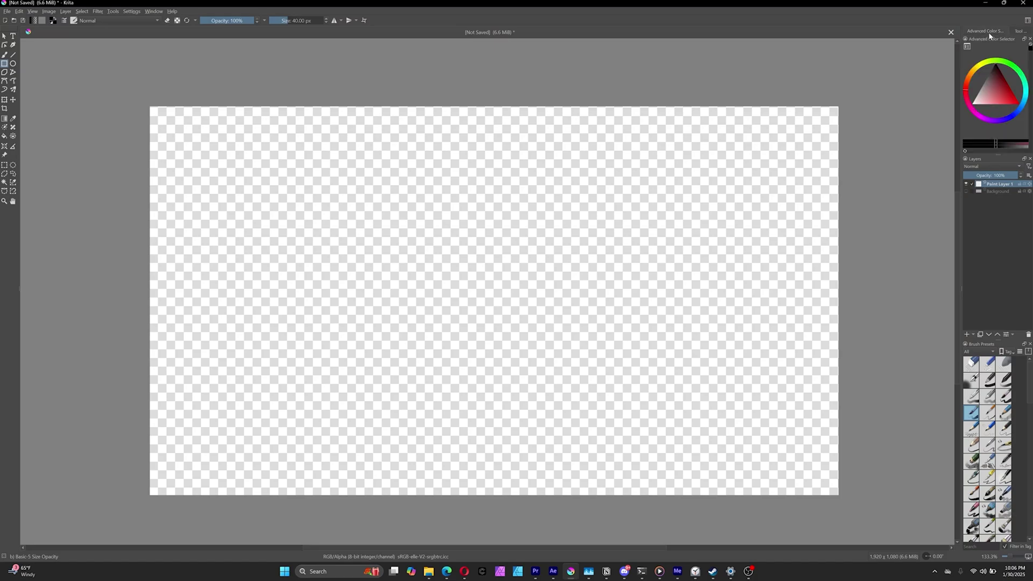
click(999, 63)
drag(368, 221, 726, 385)
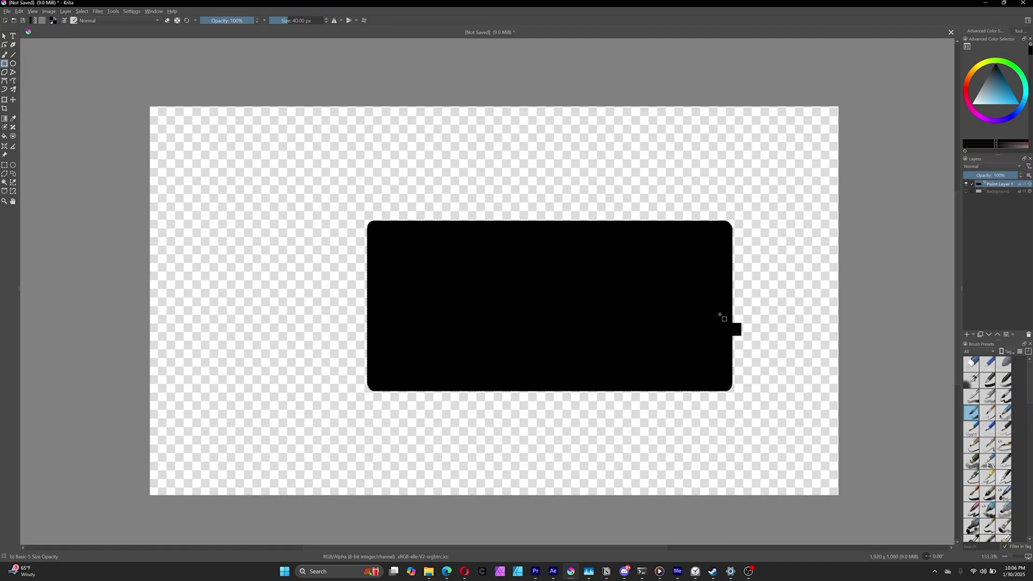
key(ctrl+z)
Step: Make cyan the foreground colour, set Fill to Foreground Color, and test-draw then undo rectangles
click(1002, 90)
drag(342, 218, 682, 357)
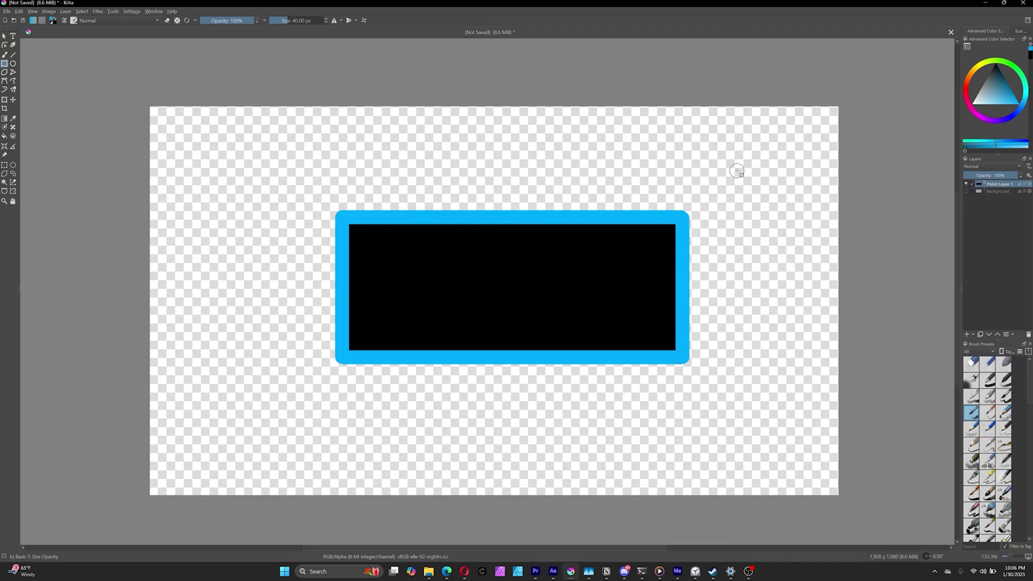
click(1018, 31)
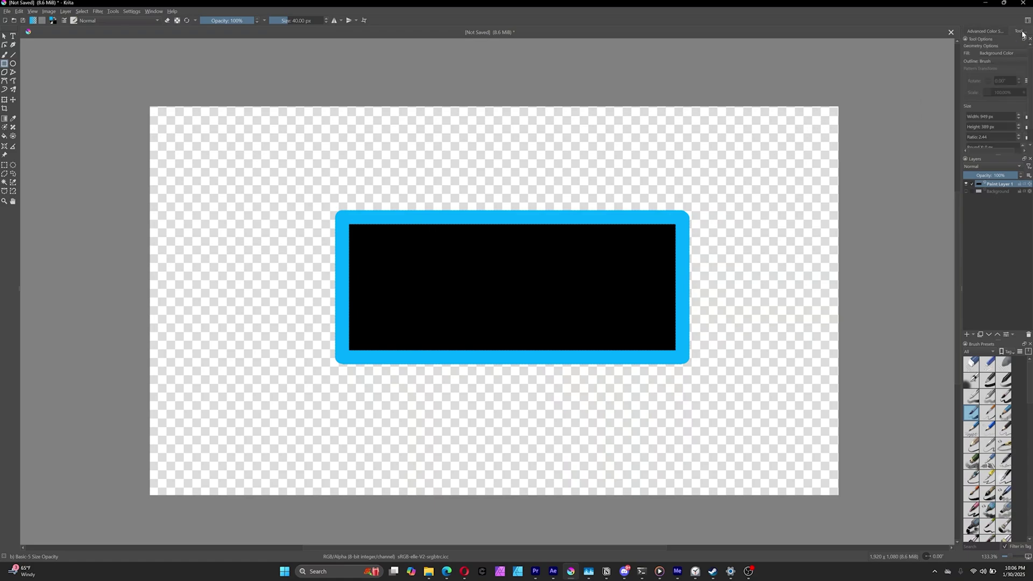
click(998, 52)
click(995, 46)
key(ctrl+z)
drag(268, 234, 652, 380)
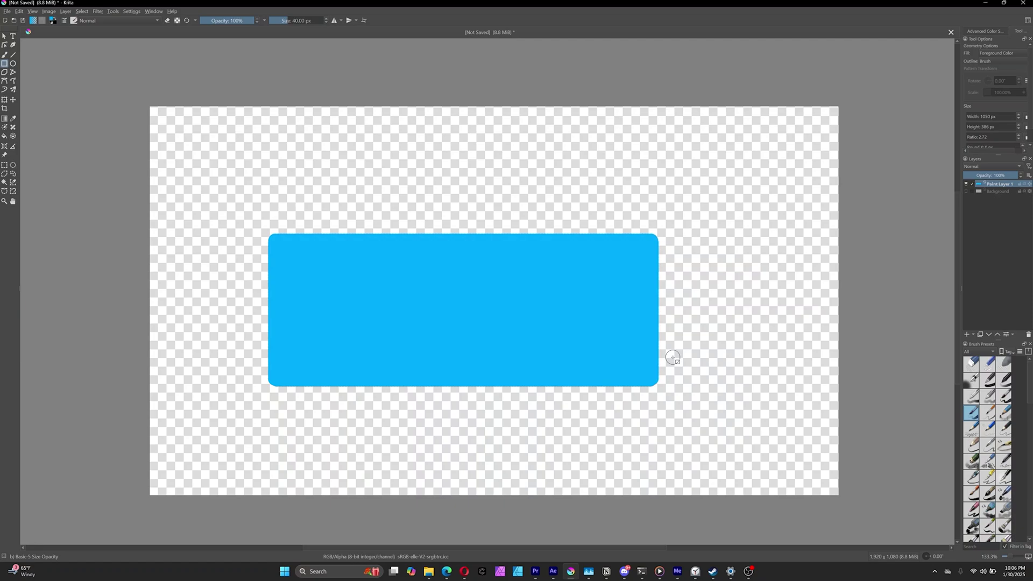
key(ctrl+z)
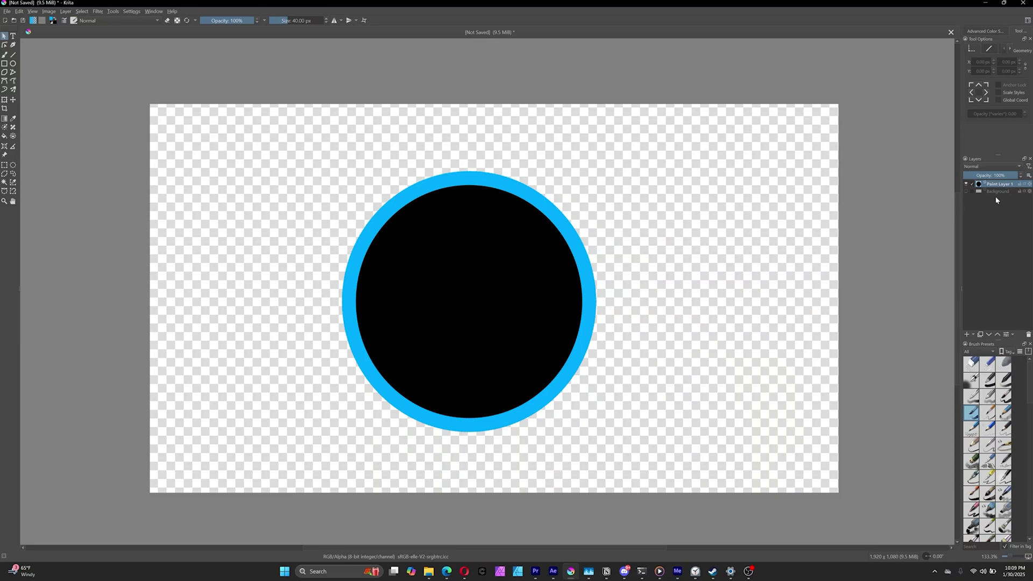
Step: Hide Paint Layer 1 with its painted circle
right_click(1005, 184)
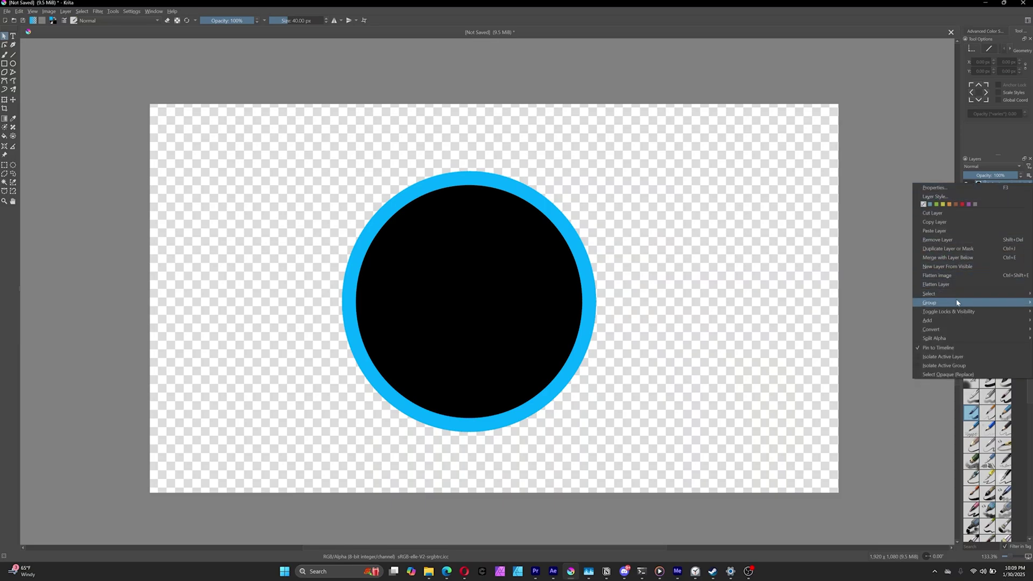
mouse_move(950, 333)
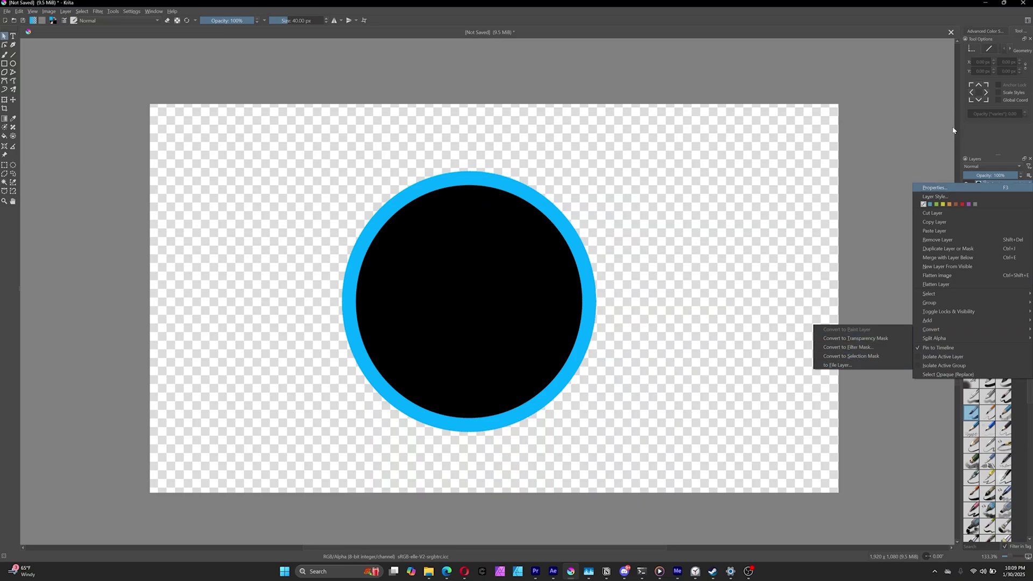
click(915, 143)
click(968, 185)
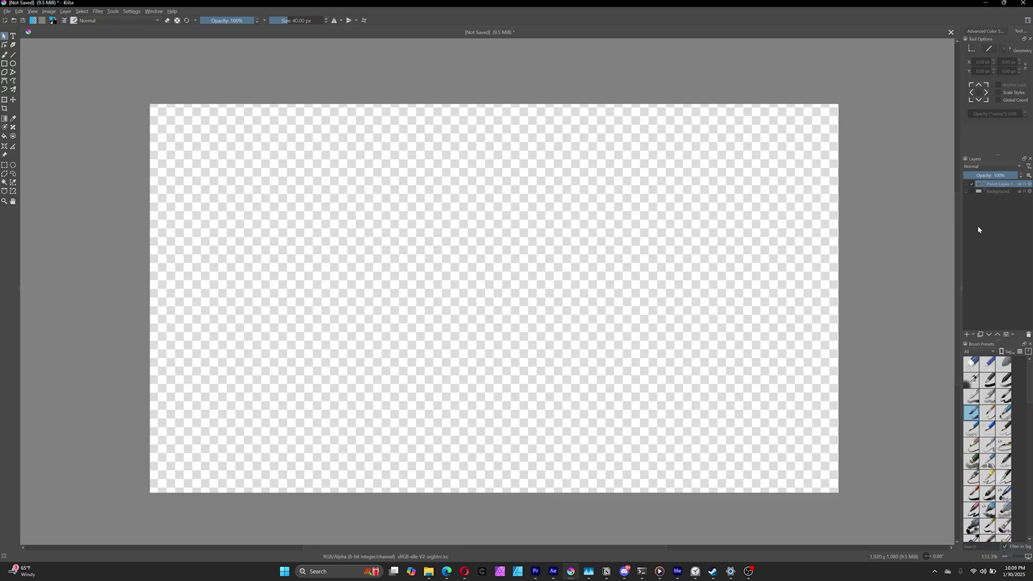
Step: Add a new vector layer and draw the cyan-ringed black circle on it with the Ellipse tool
click(974, 335)
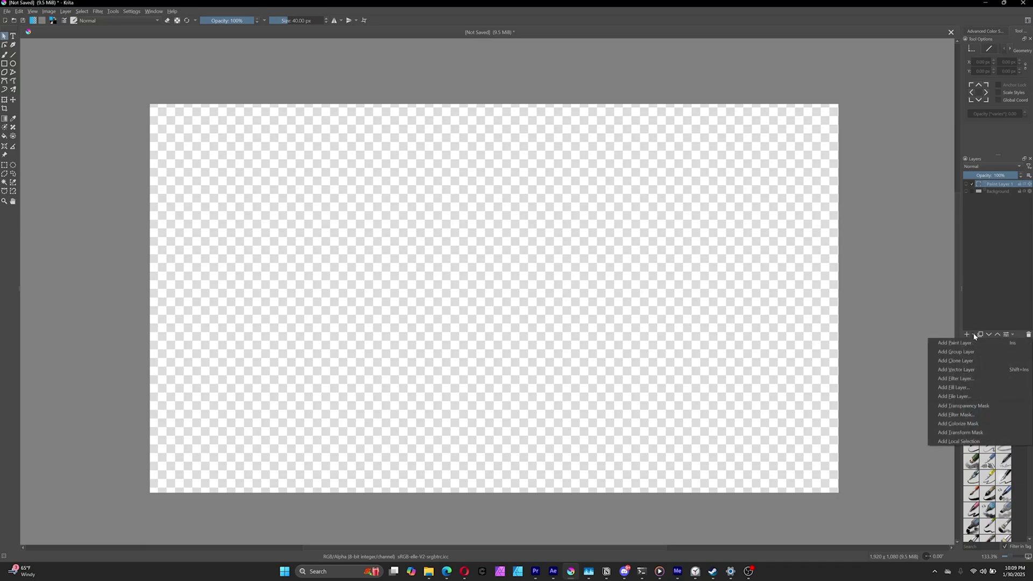
click(972, 369)
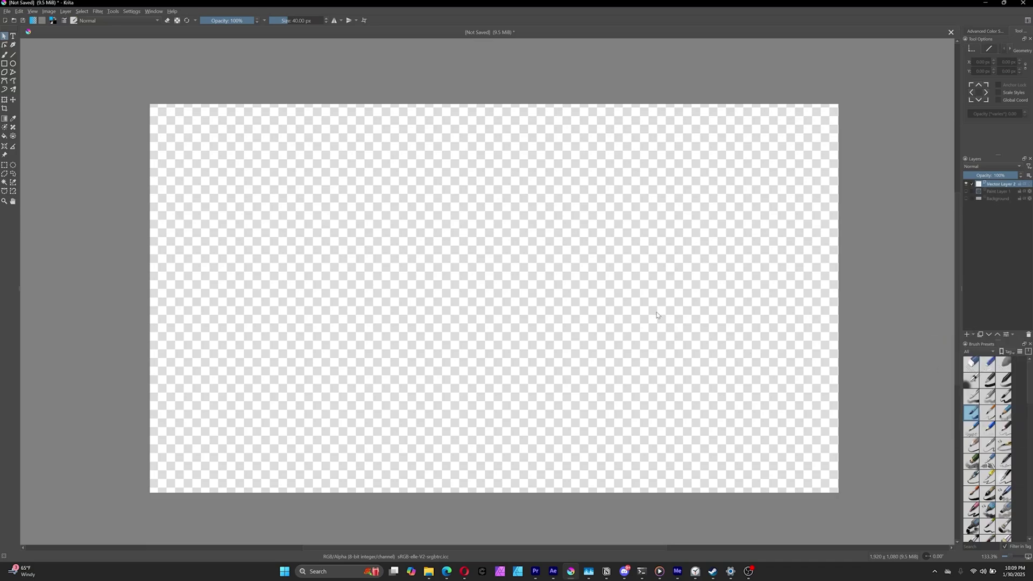
click(13, 63)
drag(297, 207, 535, 447)
click(5, 35)
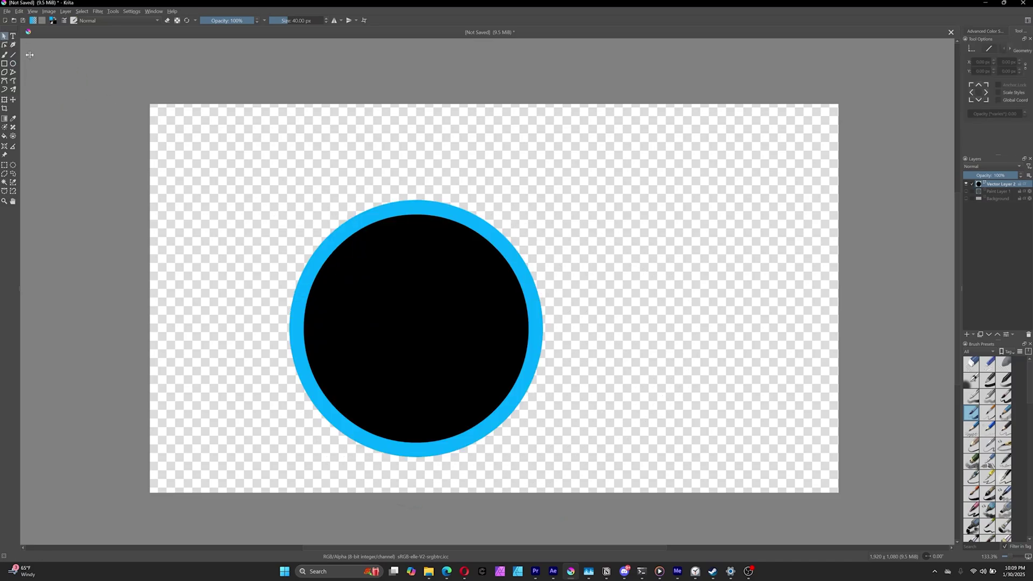
Step: Drag the vector circle up and right, then back toward the canvas centre
drag(417, 316, 494, 285)
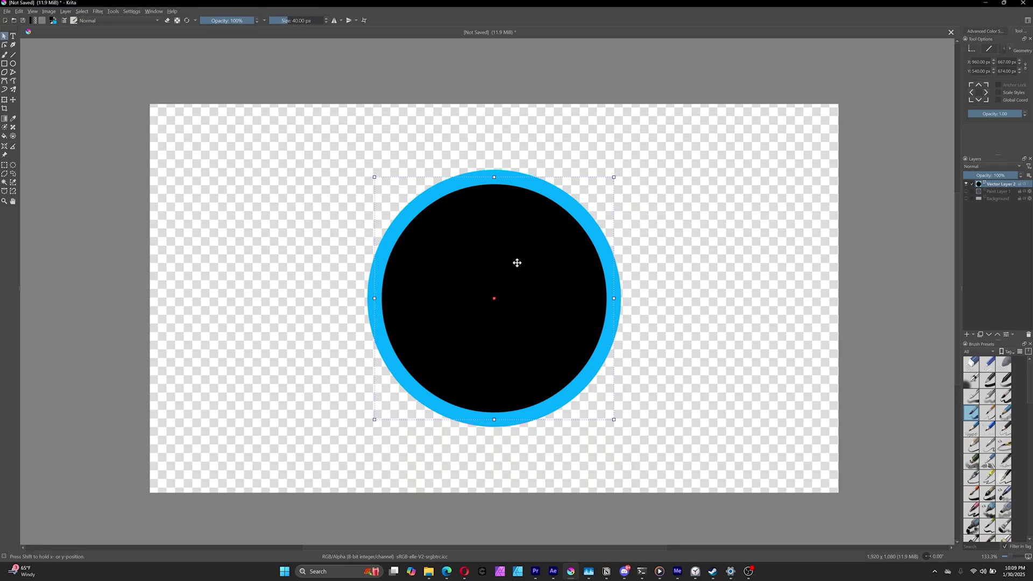
drag(517, 261, 462, 242)
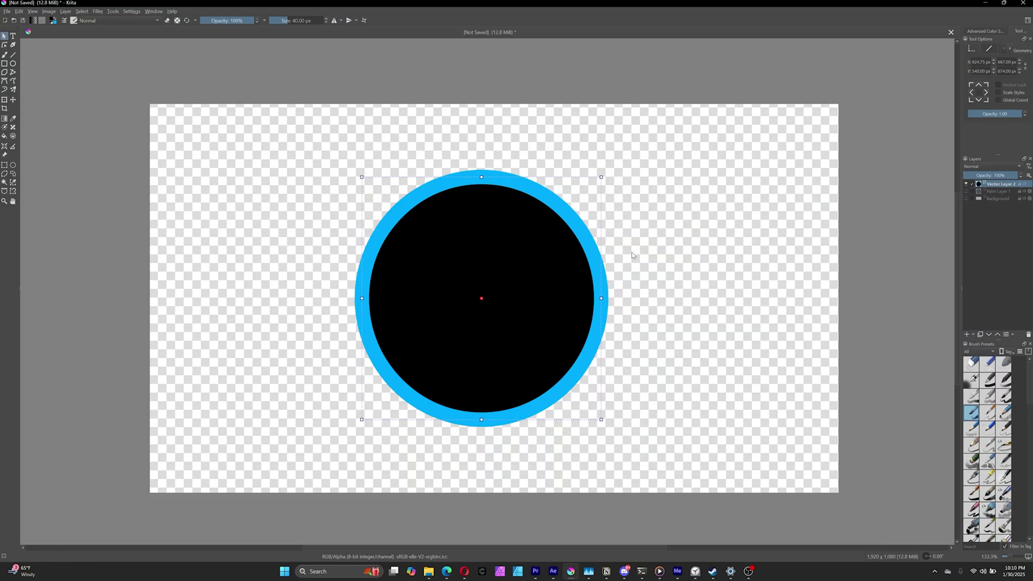
click(998, 192)
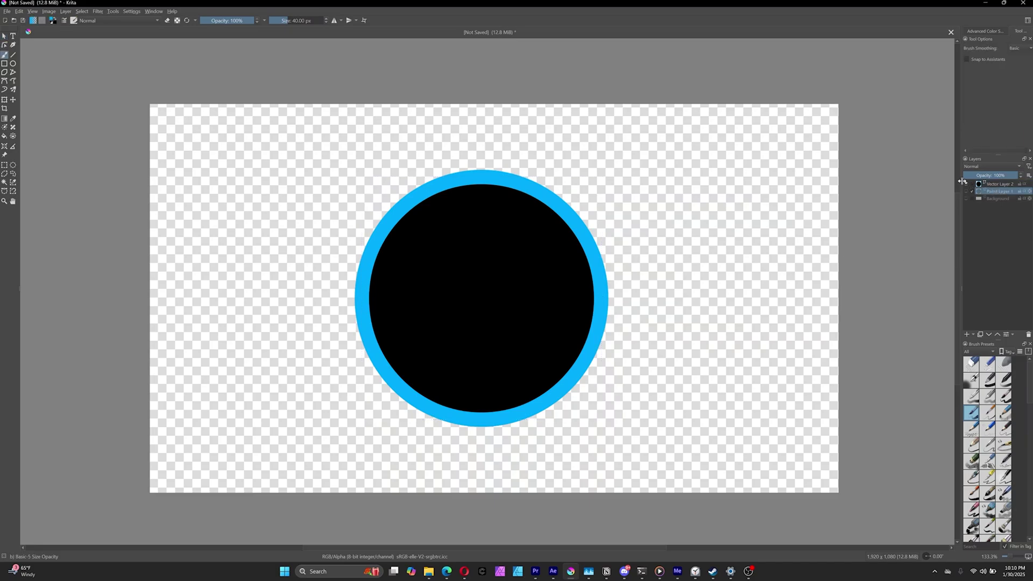
click(966, 184)
click(967, 191)
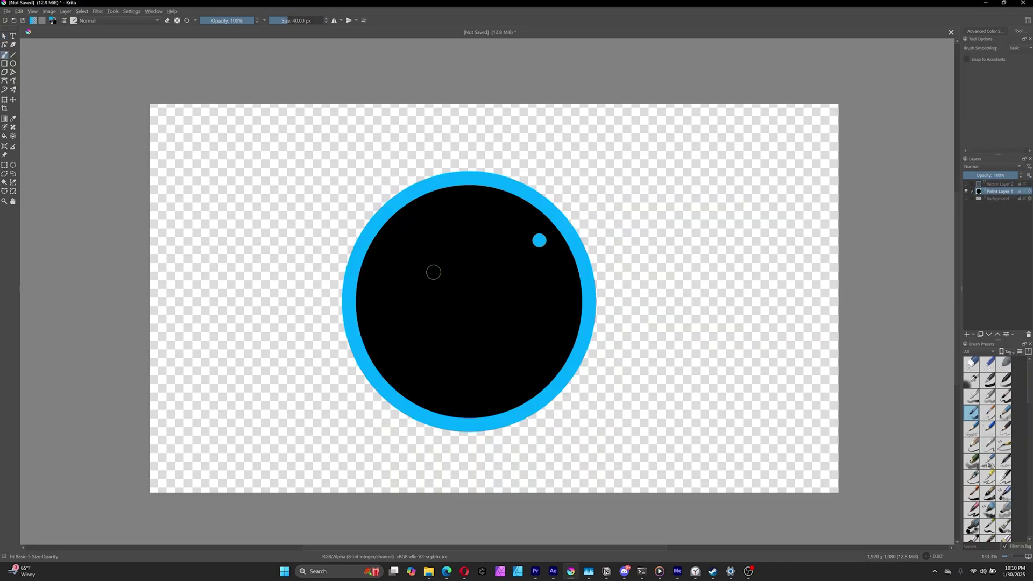
click(419, 258)
key(ctrl+z)
key(ctrl+z)
click(5, 36)
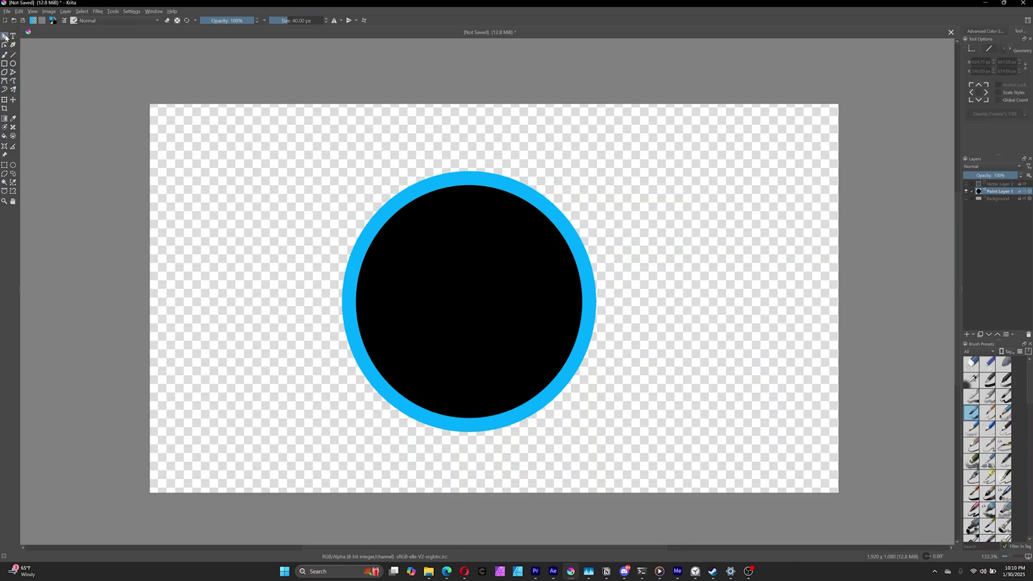
click(456, 249)
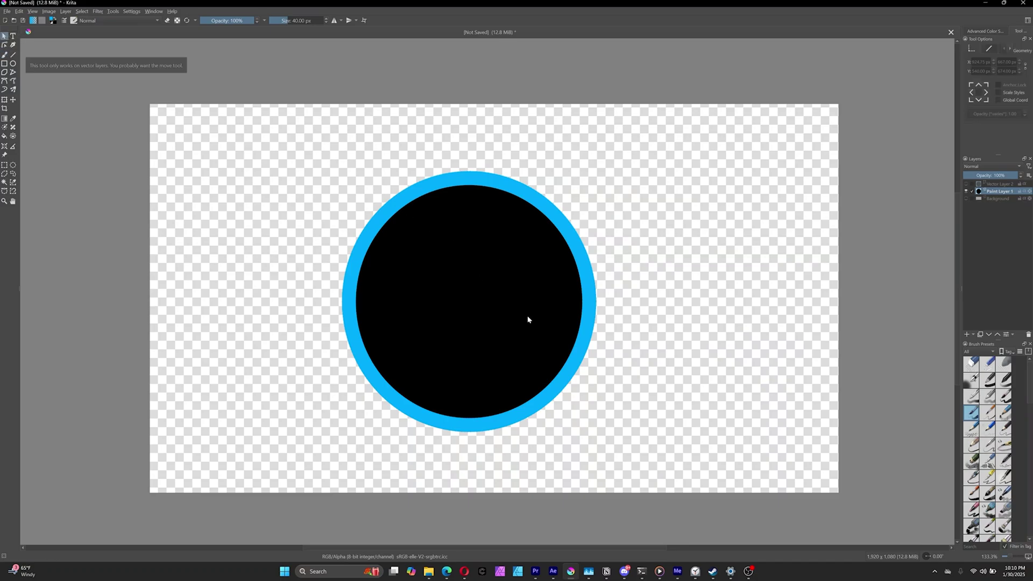
click(535, 267)
click(995, 184)
click(965, 191)
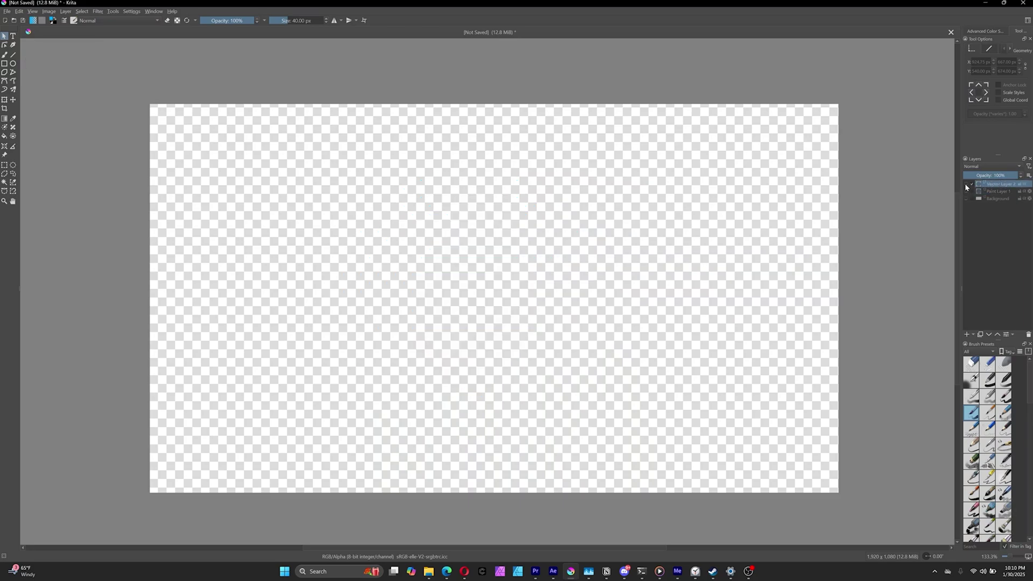
click(965, 184)
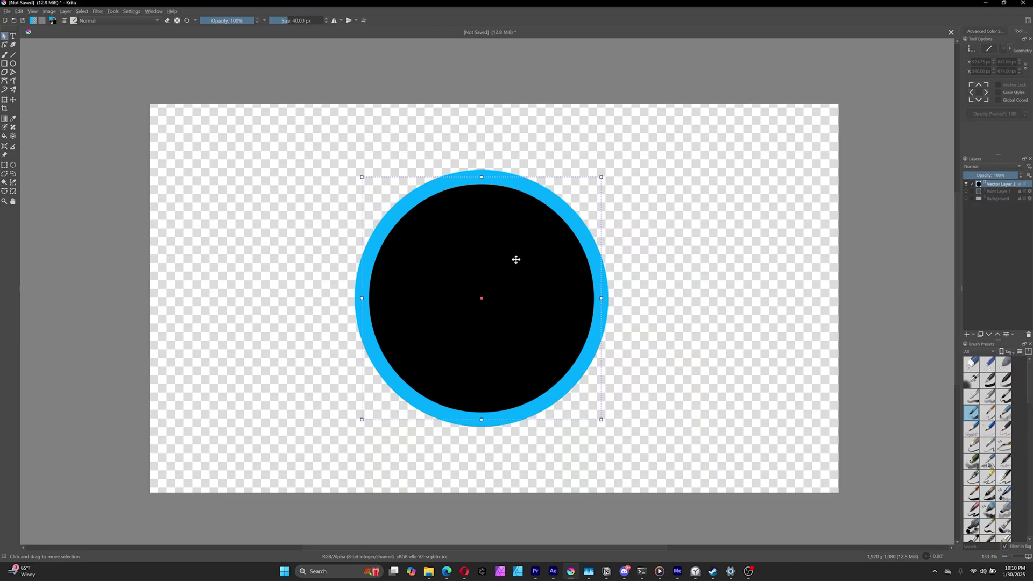
drag(505, 264, 535, 265)
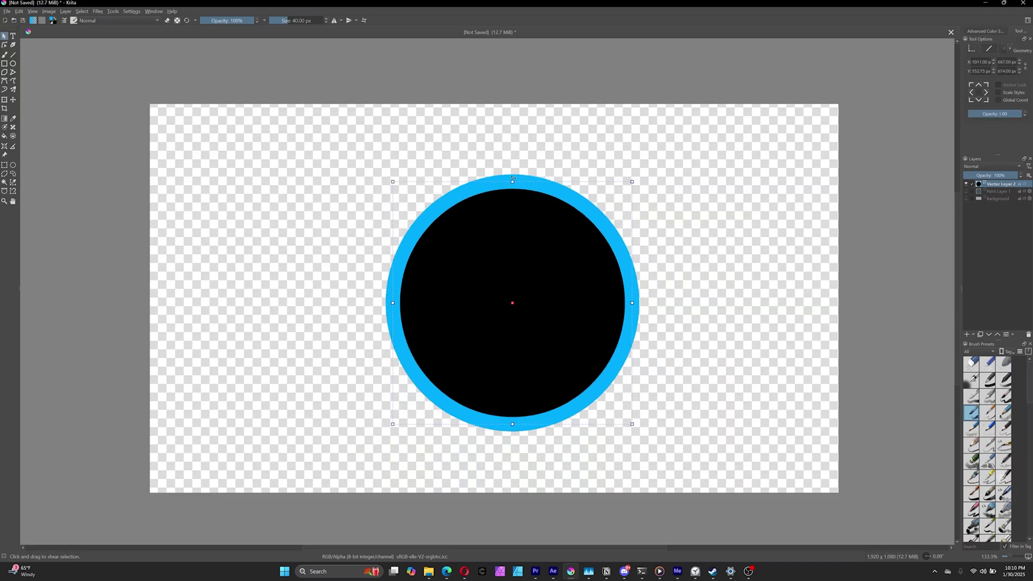
drag(511, 185, 444, 302)
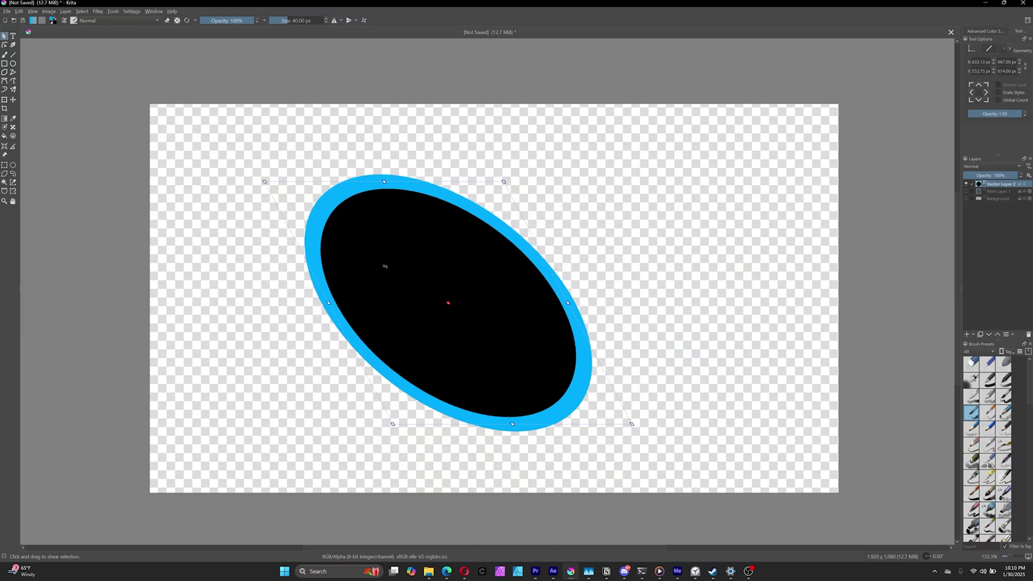
key(ctrl+z)
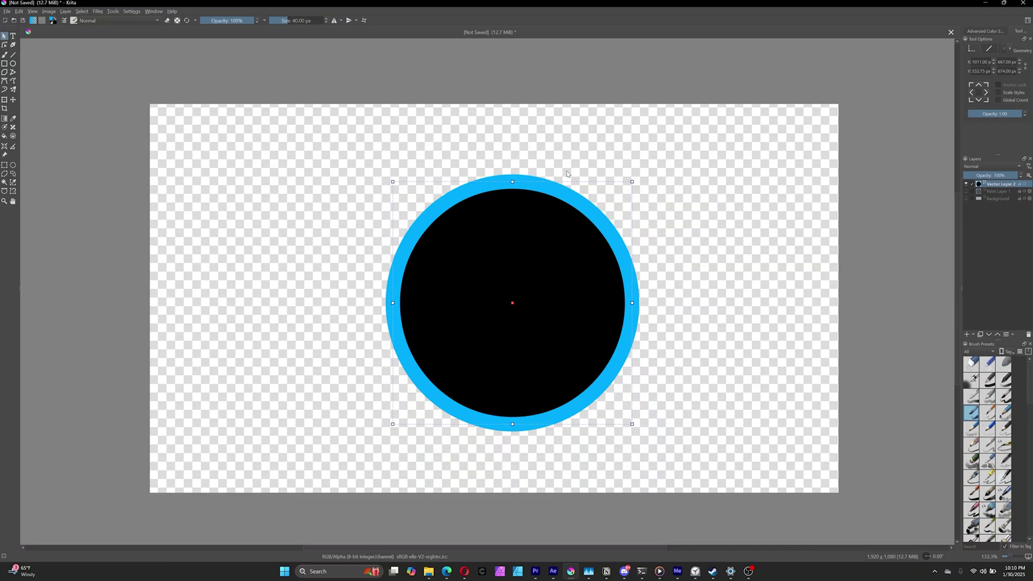
Step: Open Layer Style for the circle's vector layer, move the dialog left, and return to Blending Options
right_click(998, 186)
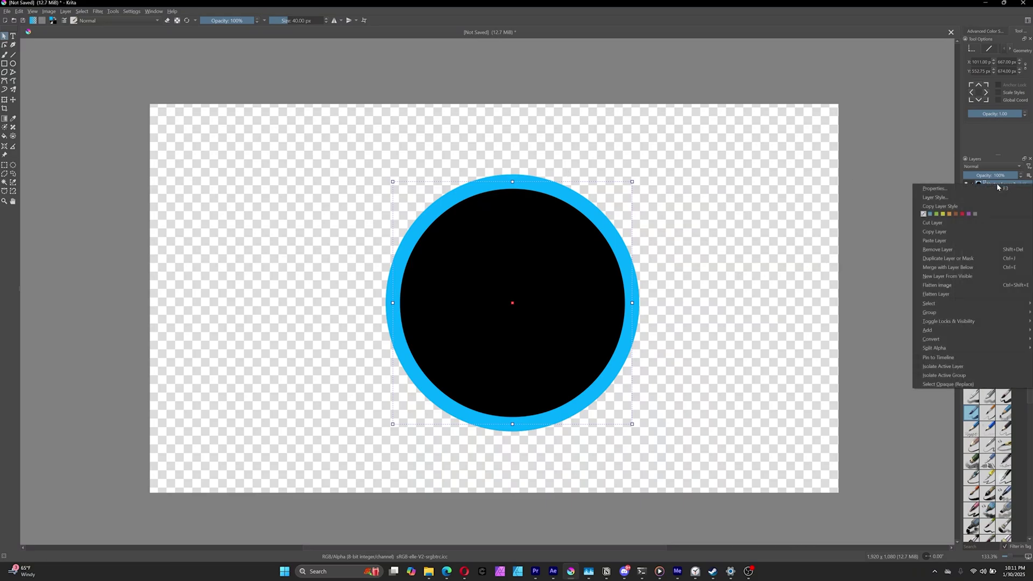
click(995, 197)
drag(469, 152, 196, 167)
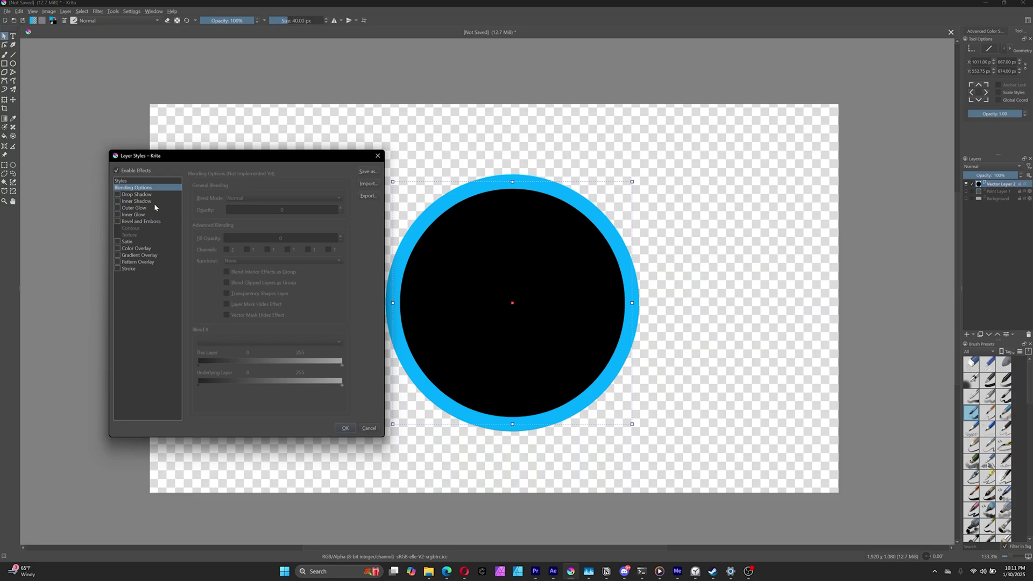
click(133, 182)
click(133, 188)
Step: Enable the Stroke layer style in bright green at 100% opacity, Normal blend, 12 px size
click(131, 269)
click(118, 269)
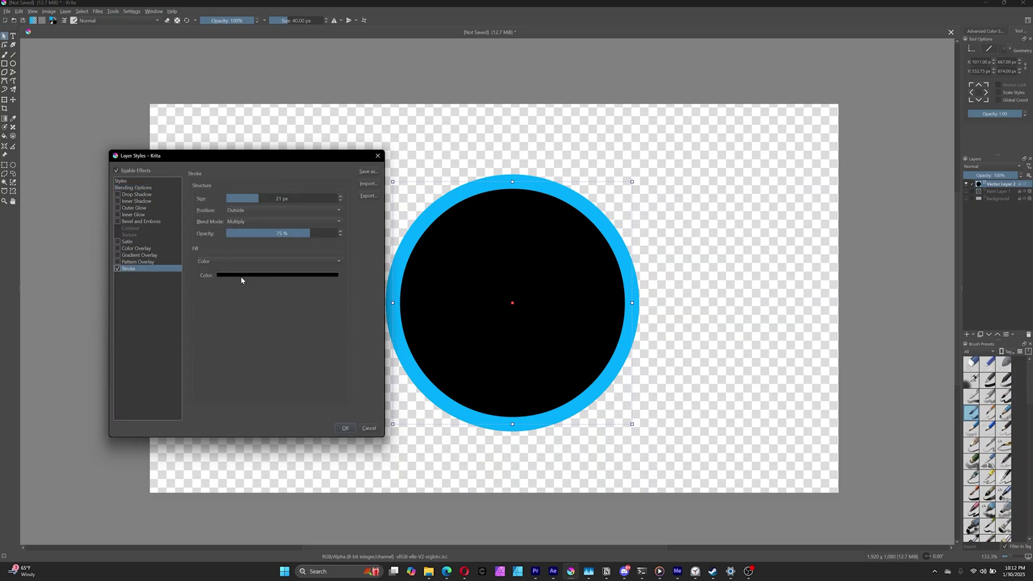
click(241, 275)
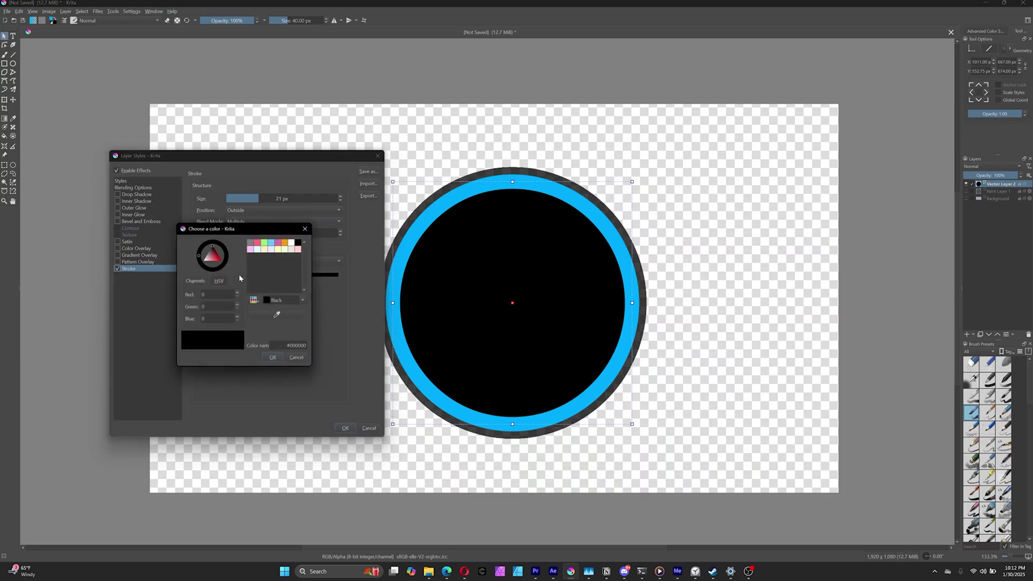
click(213, 262)
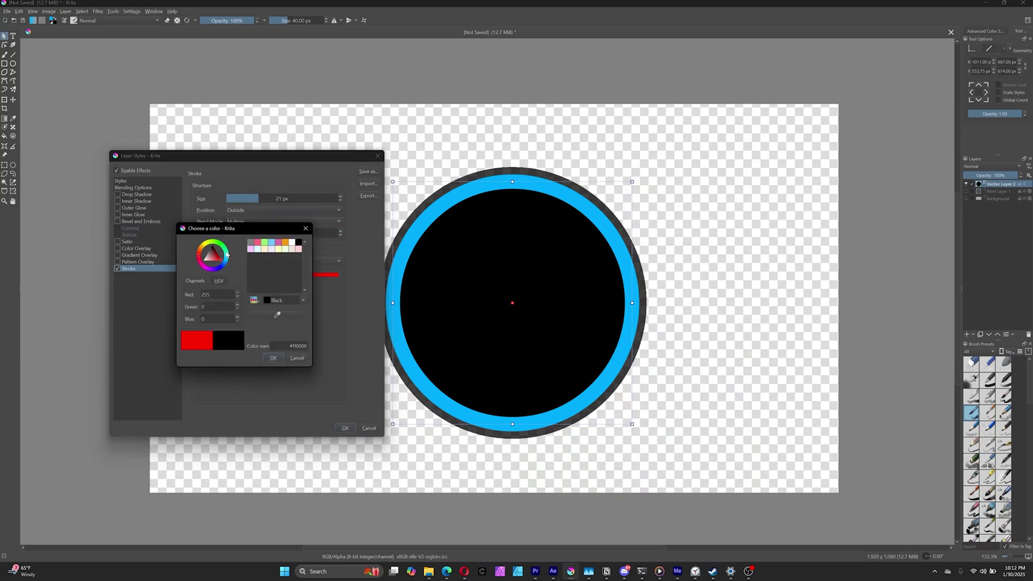
click(226, 249)
drag(226, 249, 230, 254)
click(274, 358)
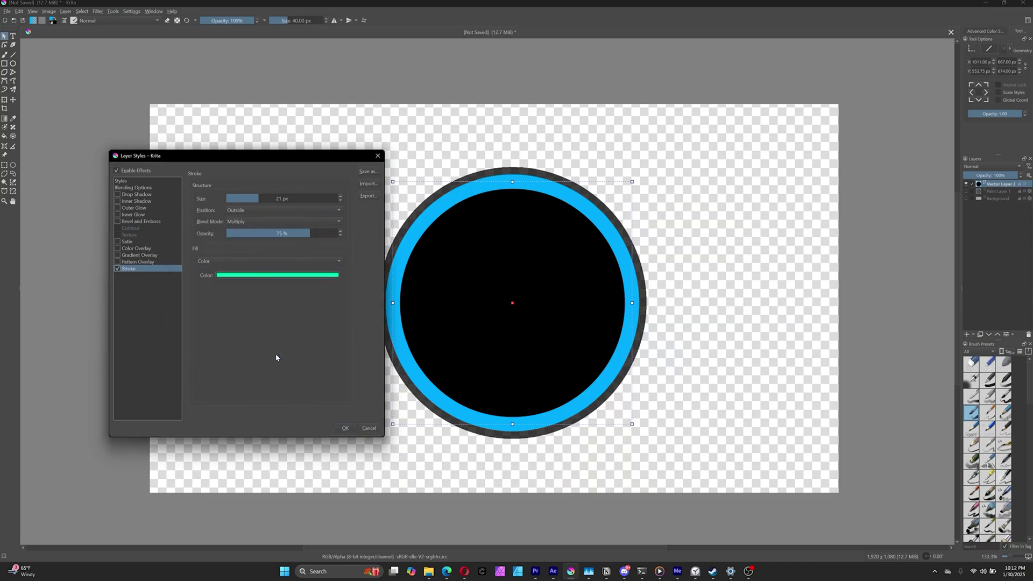
drag(304, 235, 363, 236)
click(313, 221)
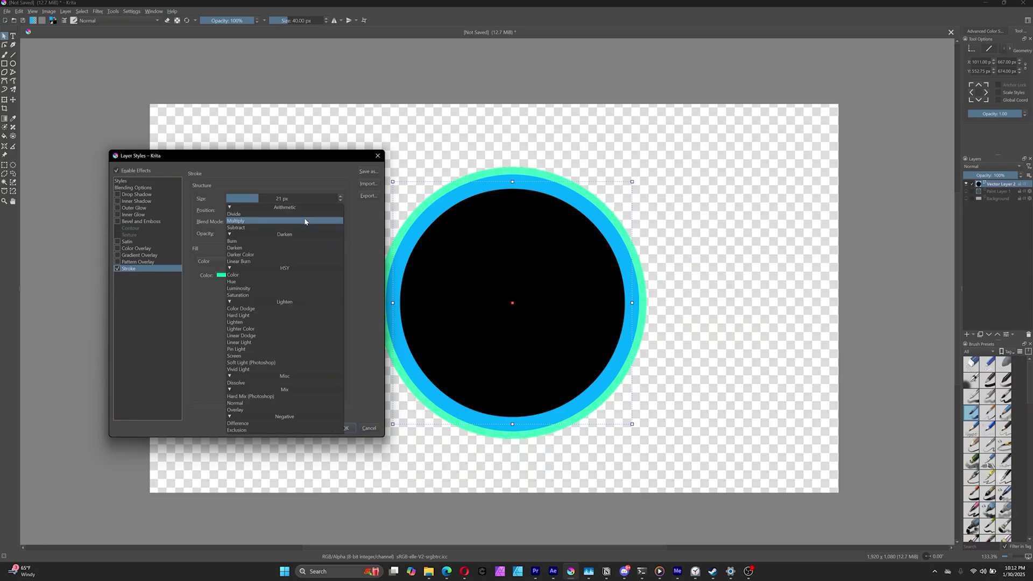
click(247, 404)
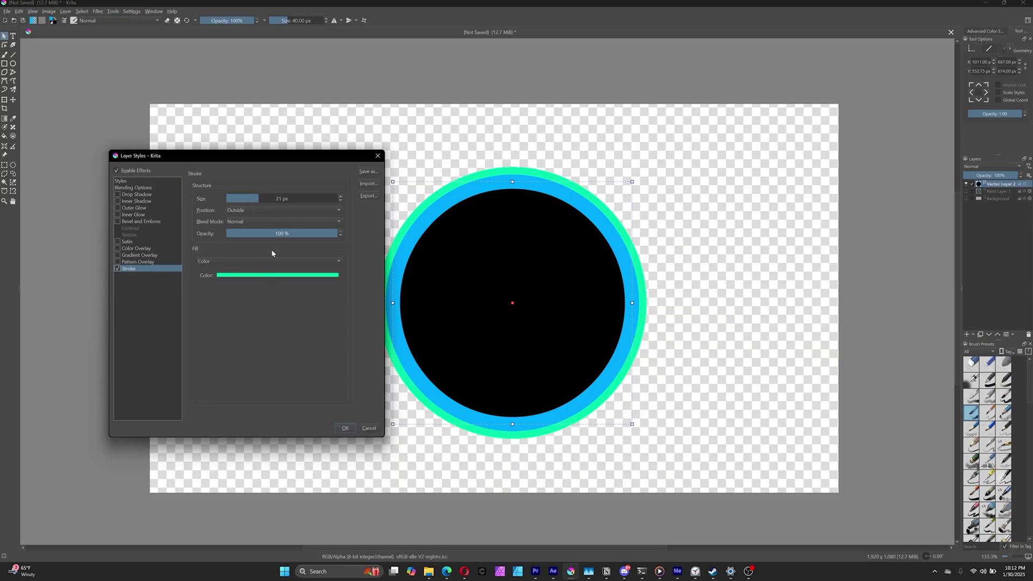
drag(261, 199, 251, 199)
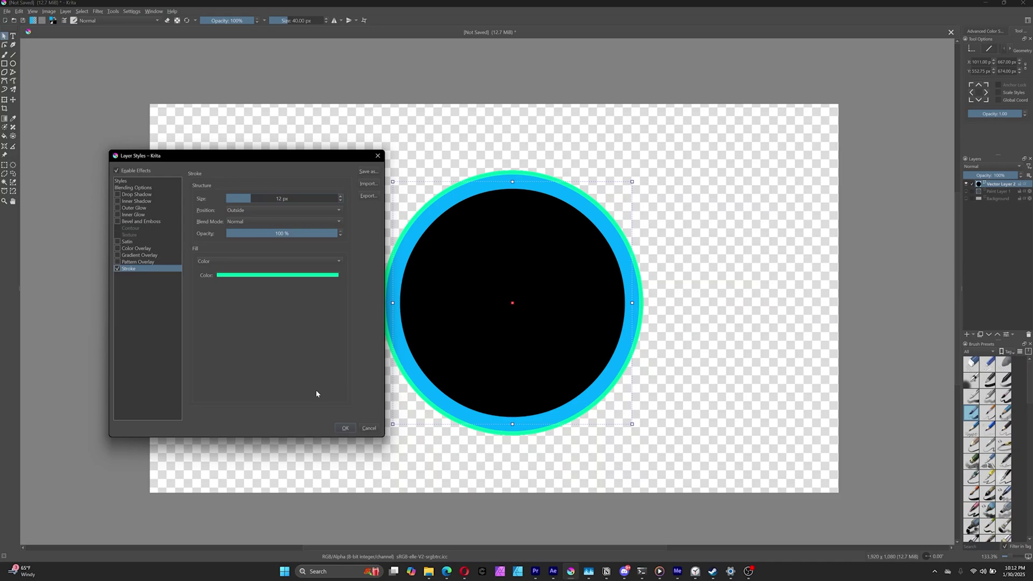
Step: Try Difference and Multiply blend modes on the stroke, then set it back to Normal
click(273, 222)
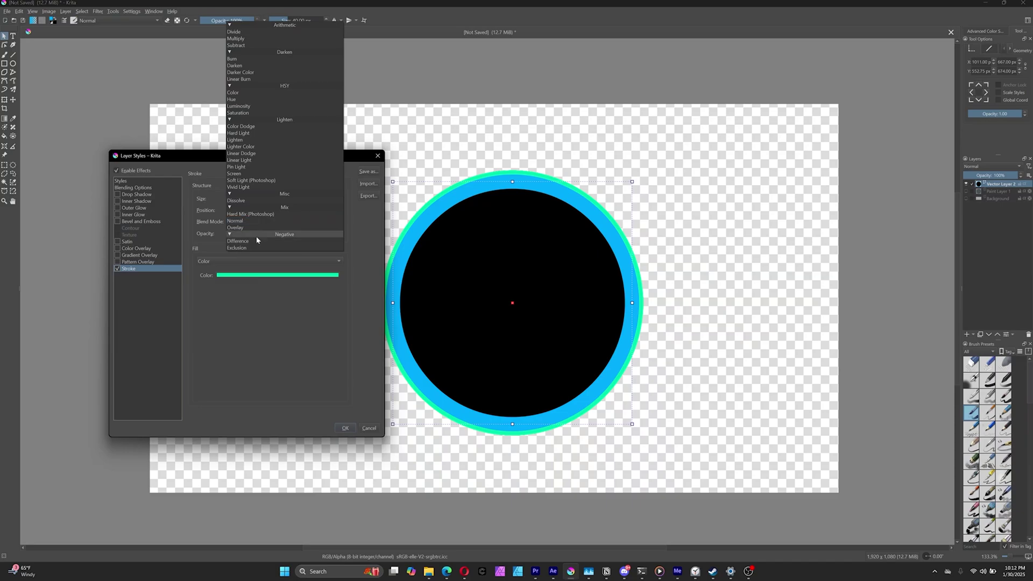
click(254, 241)
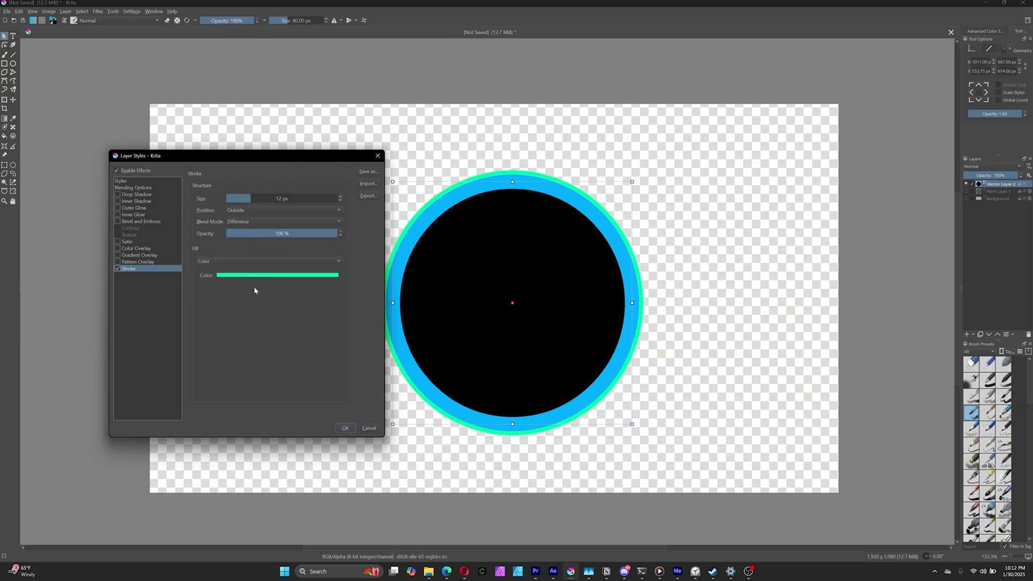
click(279, 227)
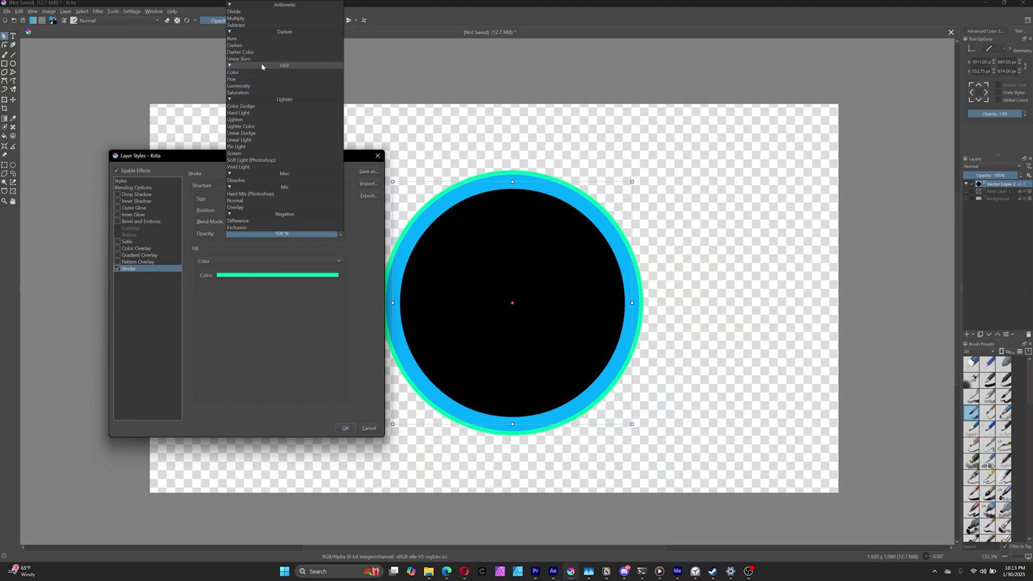
click(267, 18)
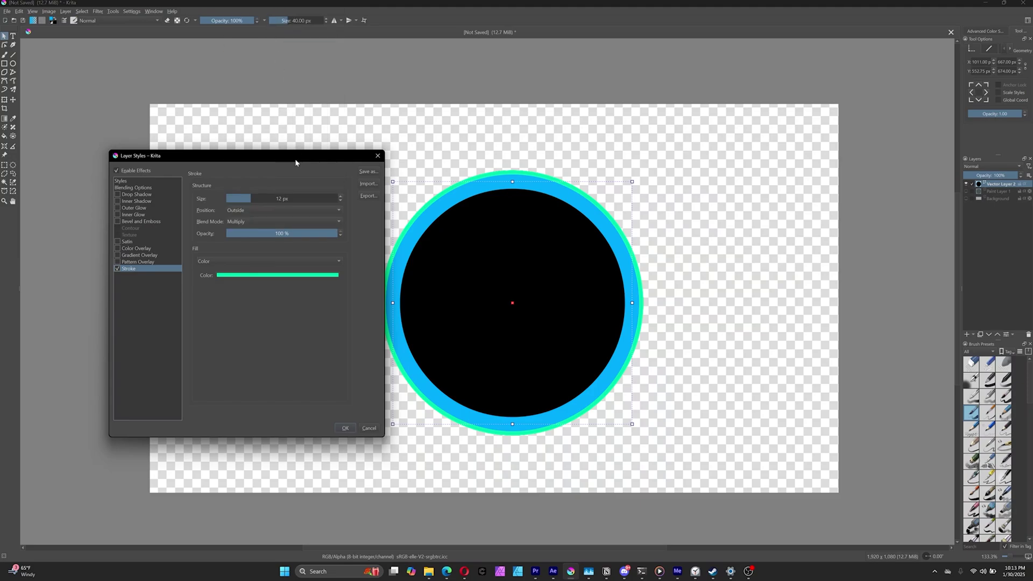
click(264, 222)
click(280, 403)
Step: Apply the stroke style, deselect the circle and add a new Vector Layer on top
click(342, 428)
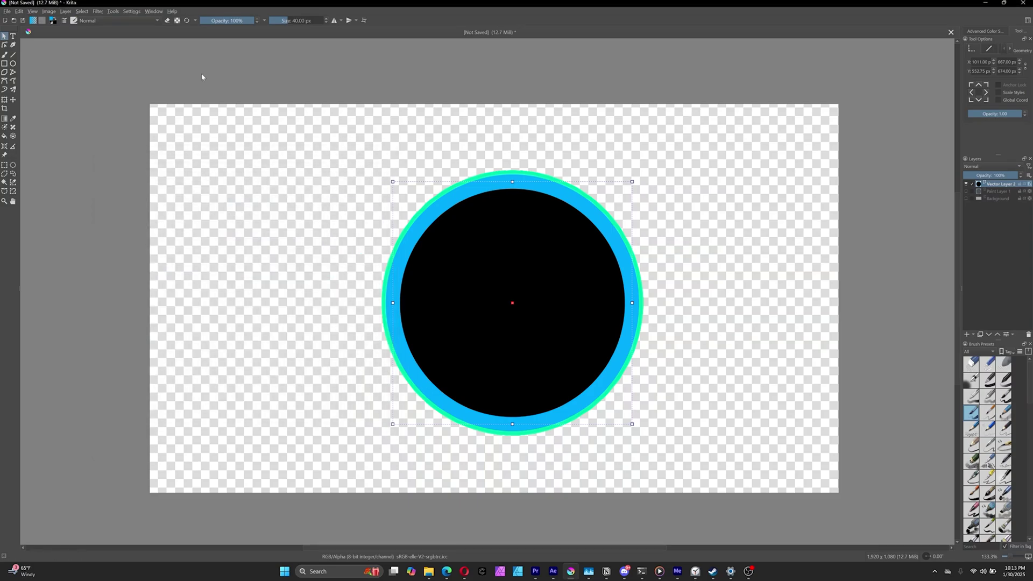
click(277, 223)
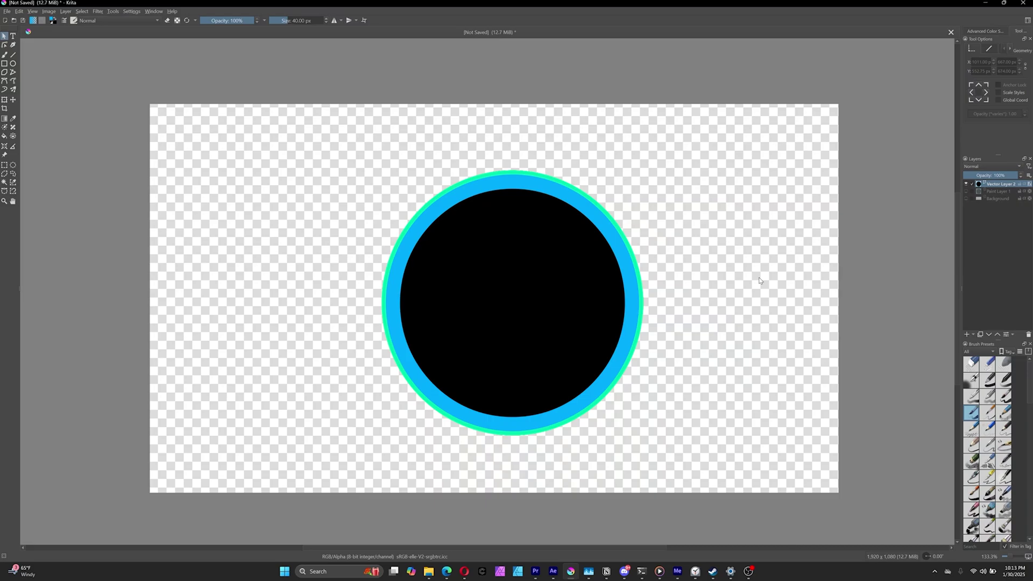
click(974, 334)
click(963, 370)
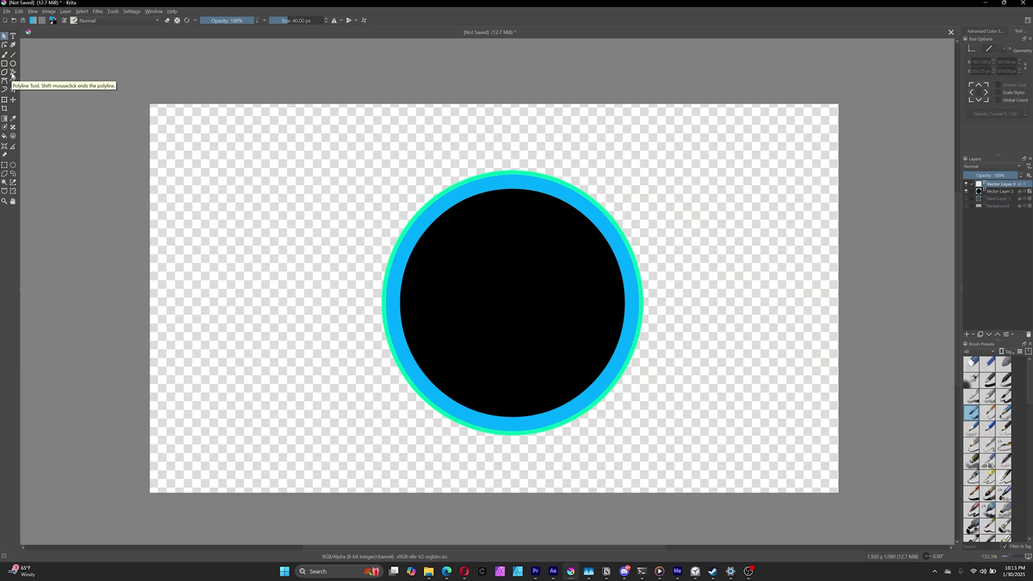
Step: Switch to the Polyline tool and choose white as the drawing colour, undoing test lines
click(12, 73)
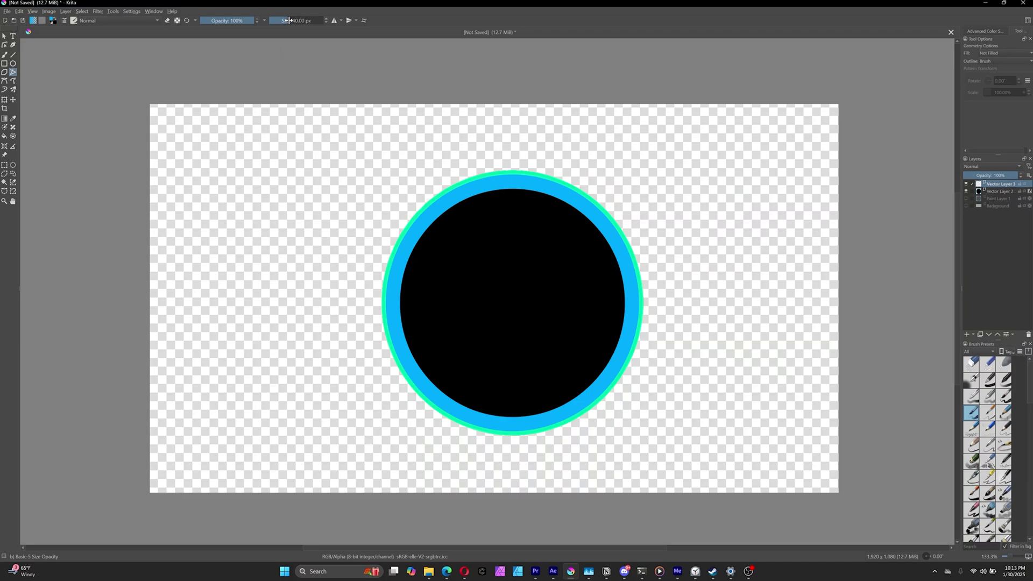
scroll(288, 20, down, 5)
click(508, 325)
click(553, 266)
key(Return)
key(ctrl+z)
click(980, 32)
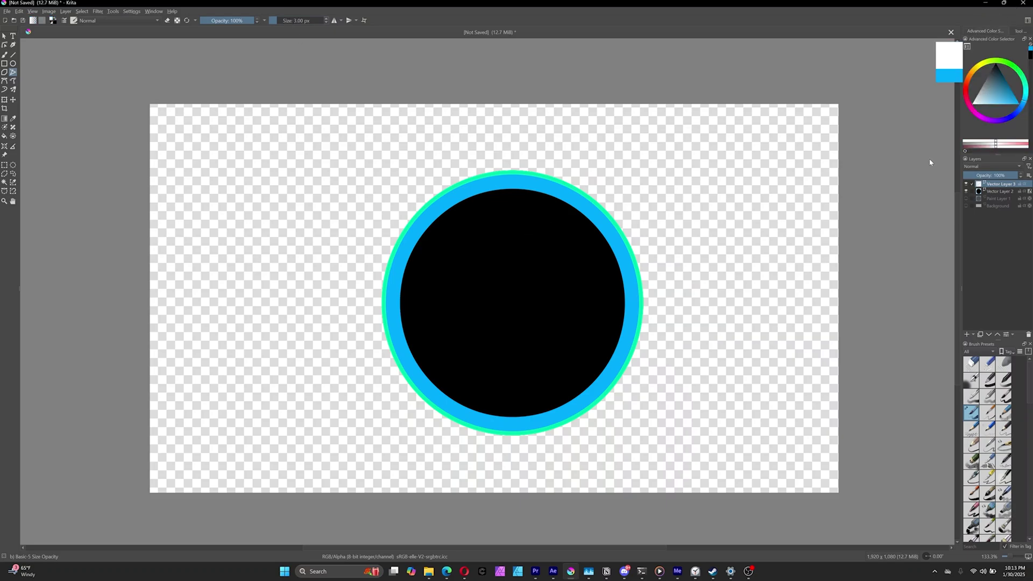
drag(434, 352, 534, 299)
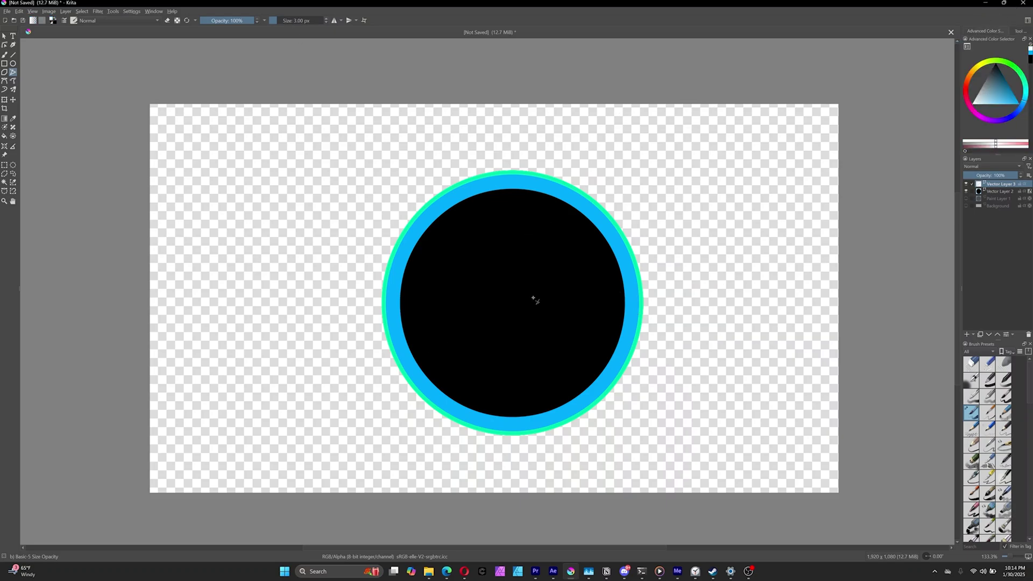
key(ctrl+z)
Step: Draw a trial white polyline across the black circle
drag(494, 232, 481, 337)
click(487, 322)
key(Escape)
click(573, 314)
click(595, 312)
double_click(476, 297)
Step: Draw an eight-corner overlapping-triangle polyline in the circle, then undo it
click(590, 323)
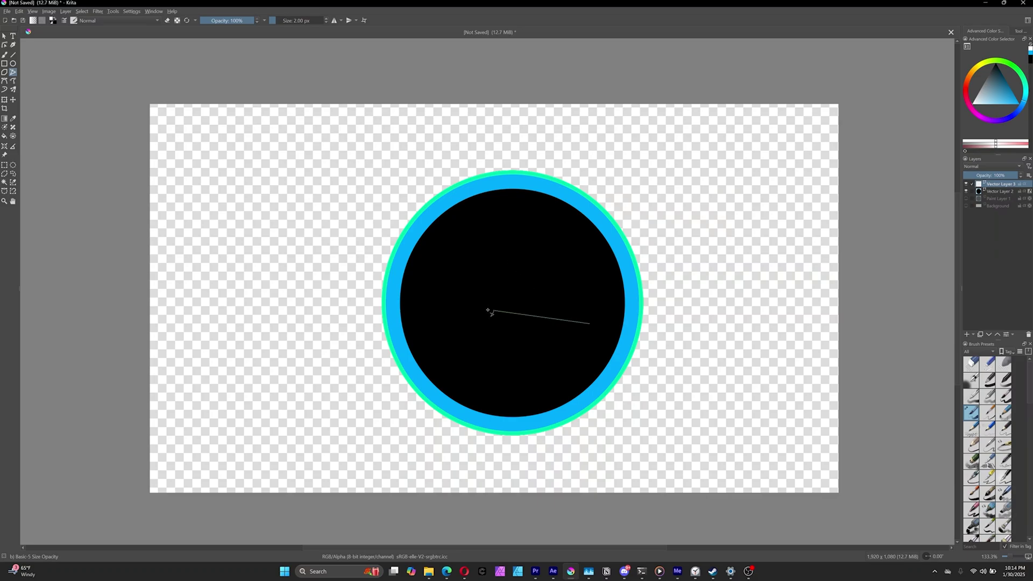
click(441, 300)
click(529, 368)
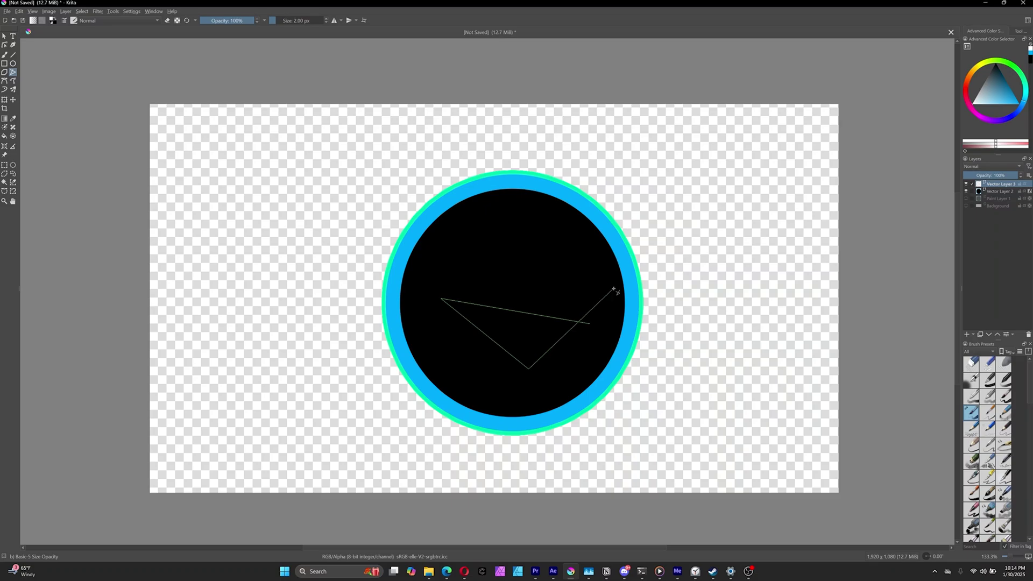
click(613, 288)
click(495, 241)
click(504, 347)
click(425, 369)
click(453, 279)
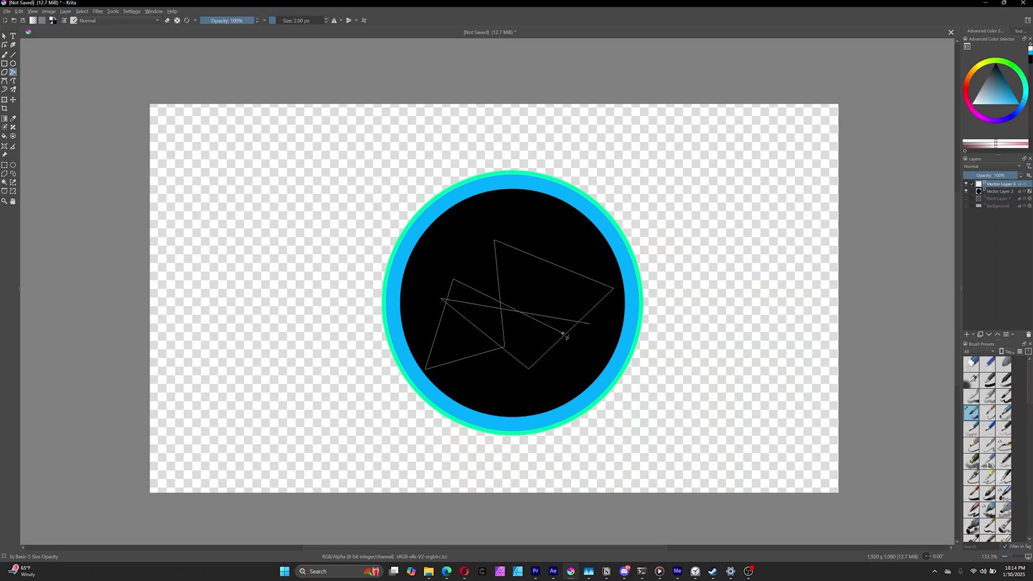
double_click(562, 334)
key(ctrl+z)
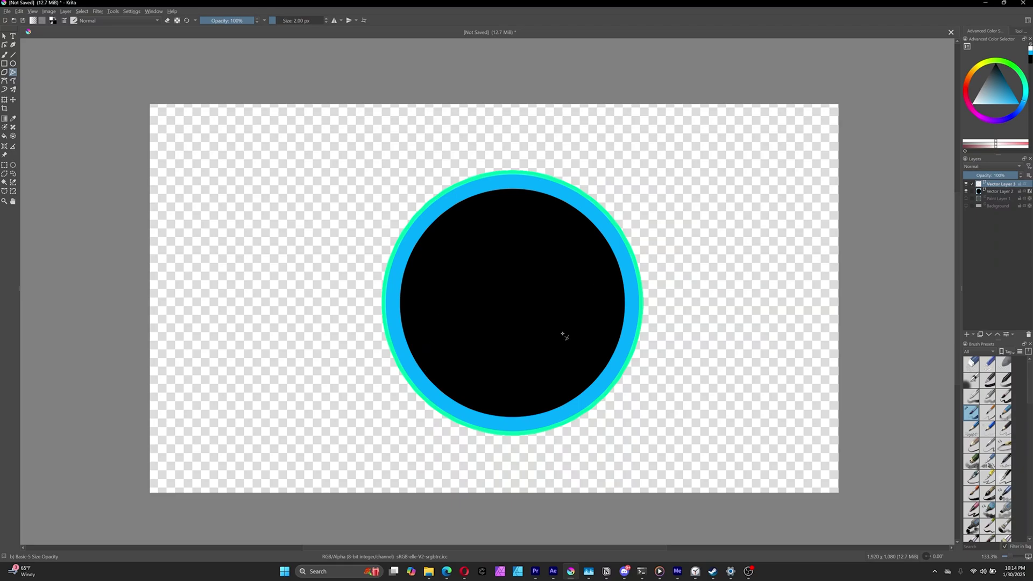
Step: Try two white zigzag polylines inside the circle, undoing each one
click(529, 391)
click(455, 340)
click(565, 327)
click(499, 252)
click(563, 294)
click(559, 233)
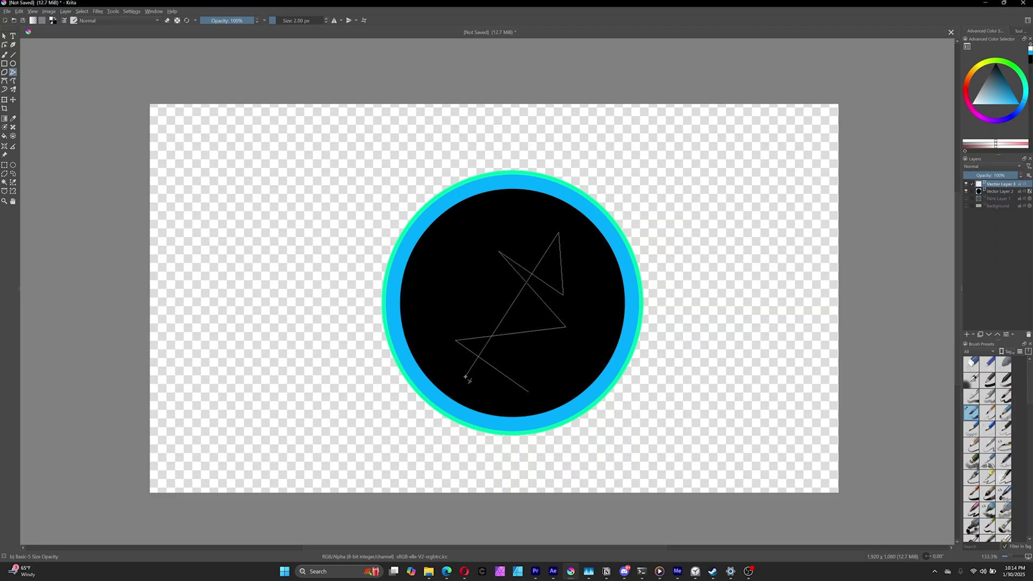
click(465, 377)
double_click(529, 392)
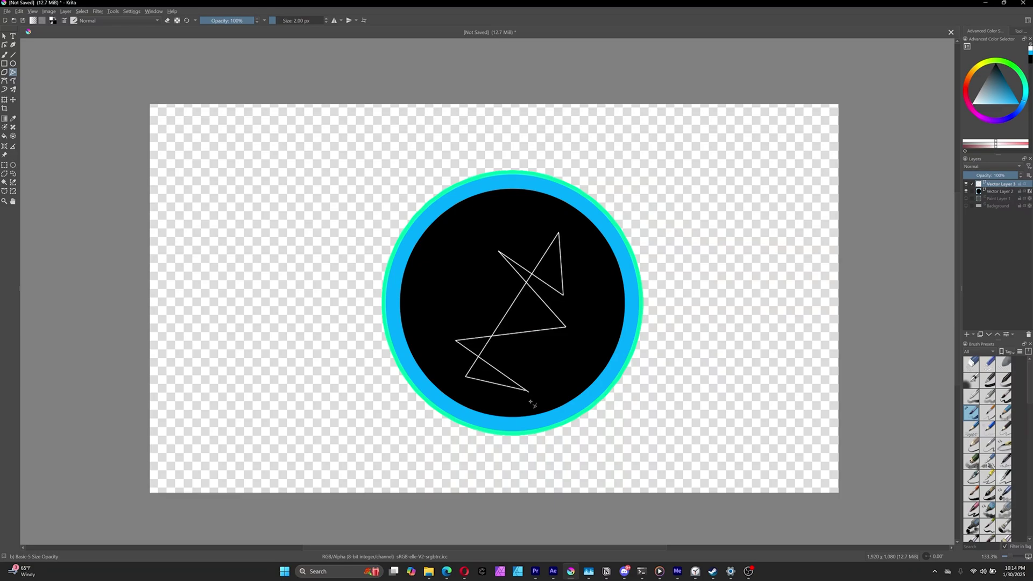
key(ctrl+z)
click(480, 395)
click(561, 382)
click(477, 352)
click(546, 317)
click(475, 285)
click(536, 250)
click(501, 219)
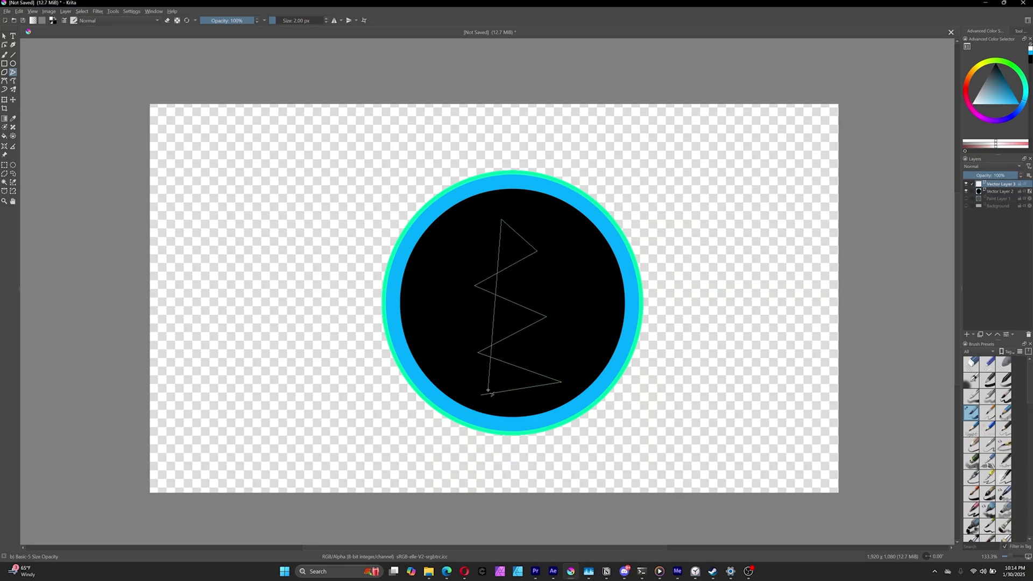
double_click(483, 395)
key(ctrl+z)
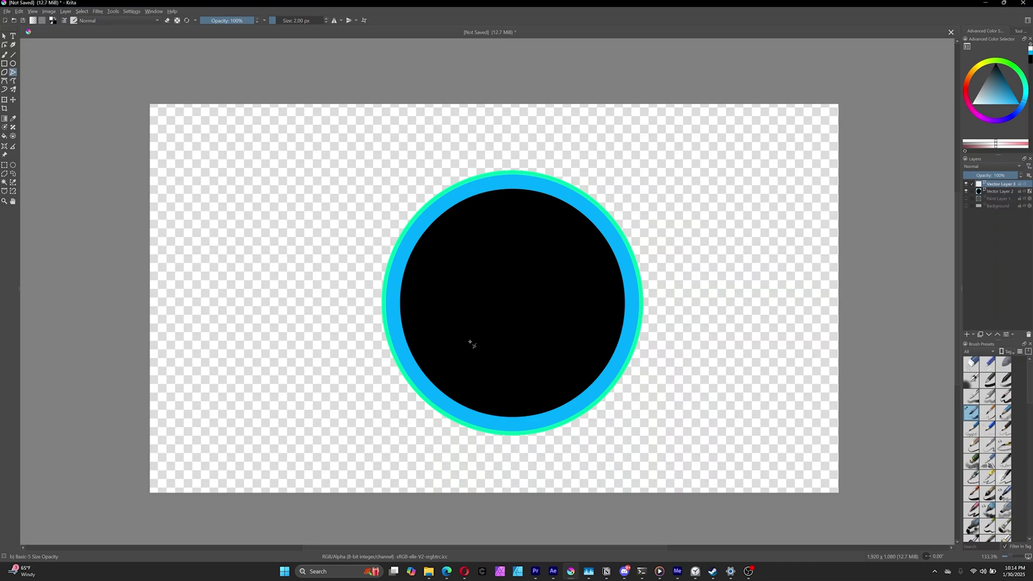
Step: Draw another five-point white emblem polyline and undo it
click(452, 367)
click(573, 357)
click(504, 343)
click(501, 403)
click(519, 245)
double_click(593, 289)
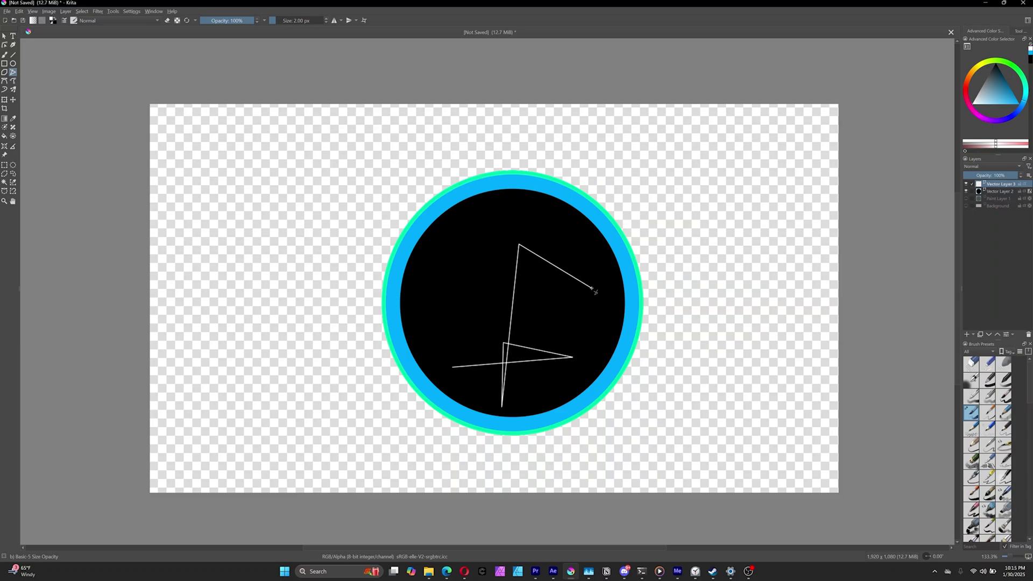
key(ctrl+z)
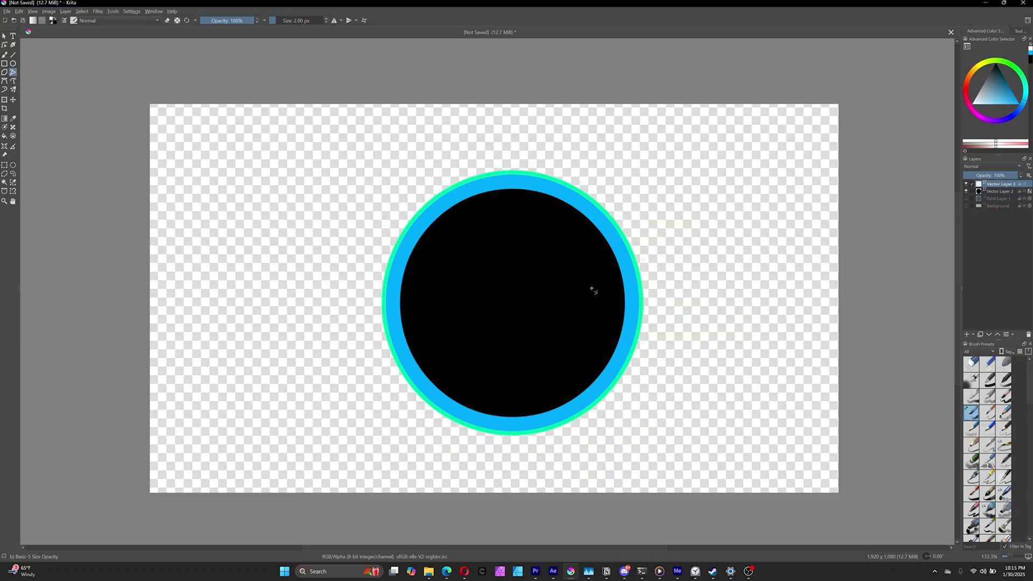
Step: Place a new four-vertex white polyline in the circle and select the shape
click(444, 281)
click(565, 384)
click(464, 370)
click(606, 293)
double_click(441, 281)
key(ctrl+t)
click(1020, 32)
click(4, 36)
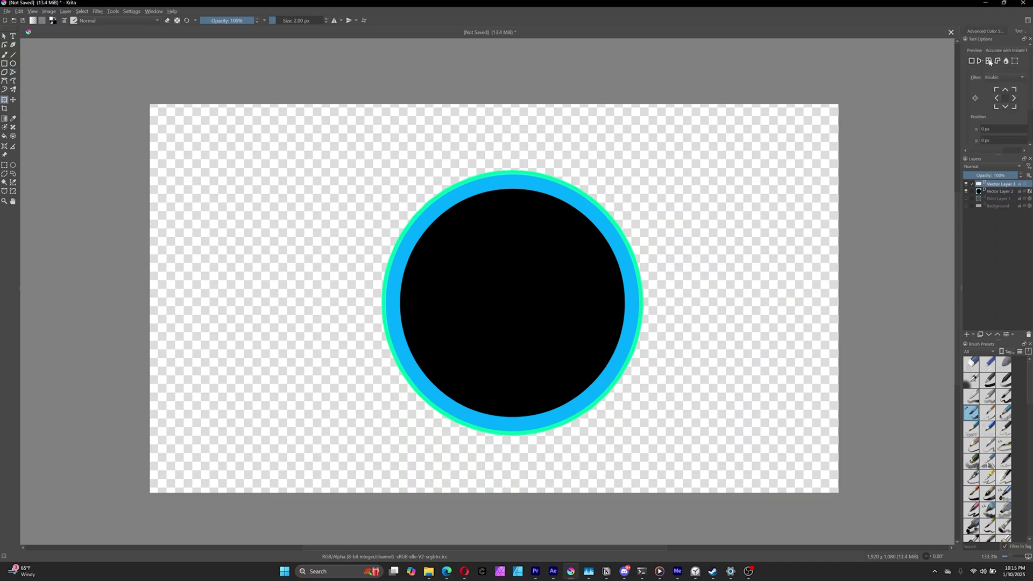
click(520, 277)
Step: Remove the leftover shapes and draw a closed white triangle outline with the Polyline tool
key(ctrl+z)
key(ctrl+z)
key(ctrl+z)
key(ctrl+z)
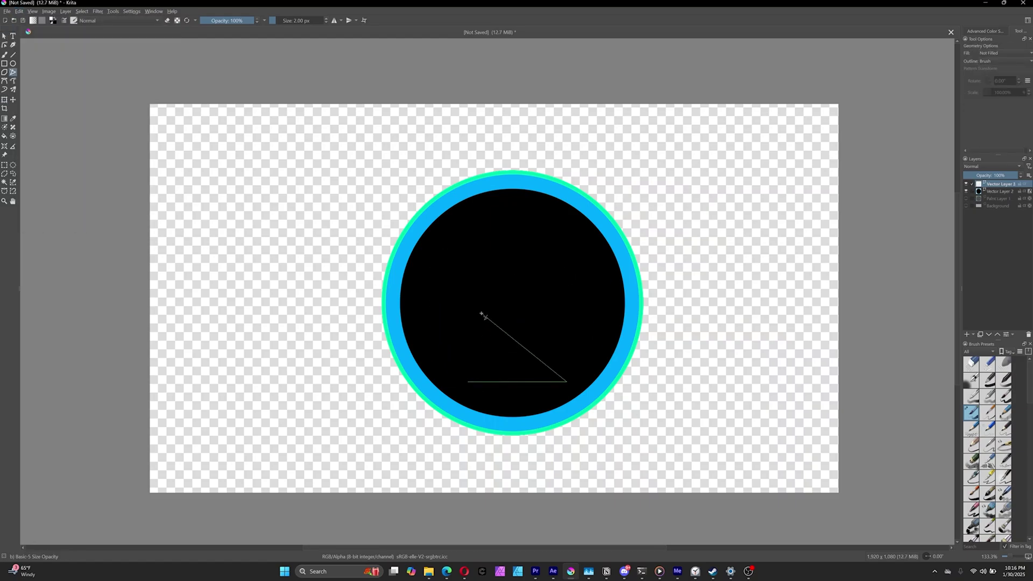
click(13, 72)
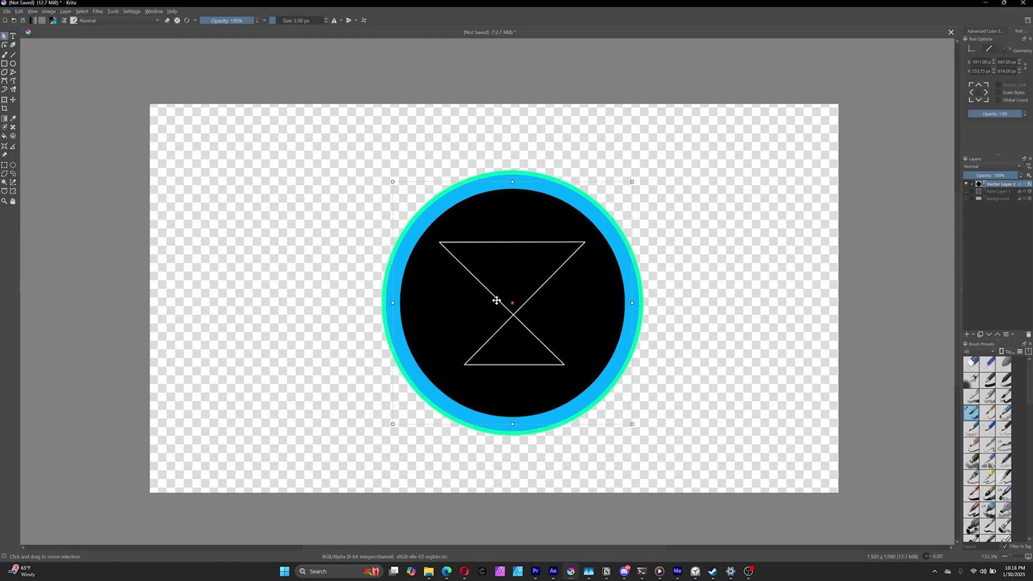
key(ctrl+z)
click(466, 381)
click(563, 381)
key(Escape)
click(466, 386)
click(573, 386)
click(518, 311)
double_click(466, 386)
Step: Duplicate the triangle layer, rotate the copy over the original and group both layers
key(ctrl+j)
key(ctrl+t)
mouse_move(543, 242)
mouse_down()
mouse_move(530, 246)
mouse_move(521, 272)
mouse_up()
right_click(1000, 191)
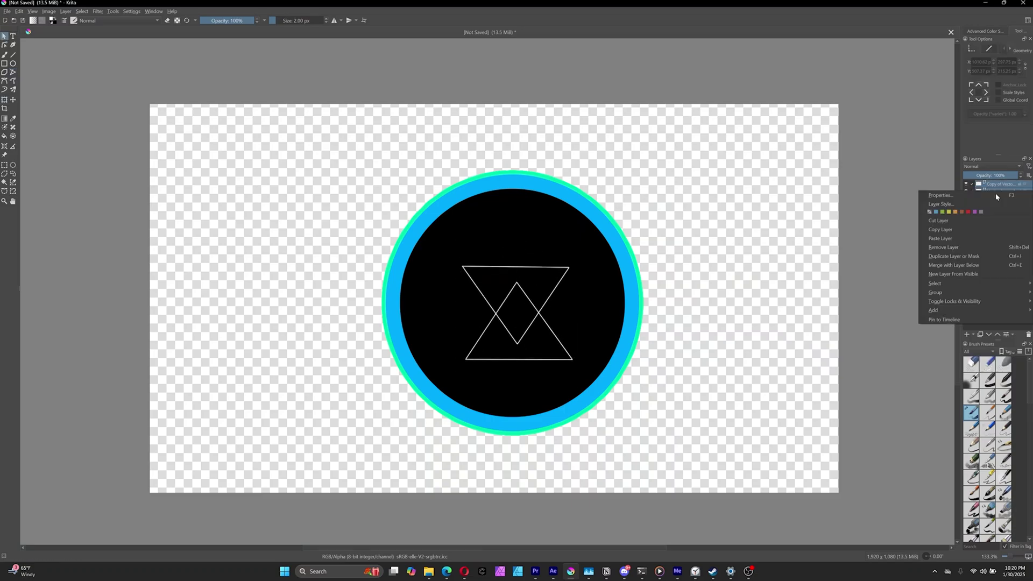
click(947, 237)
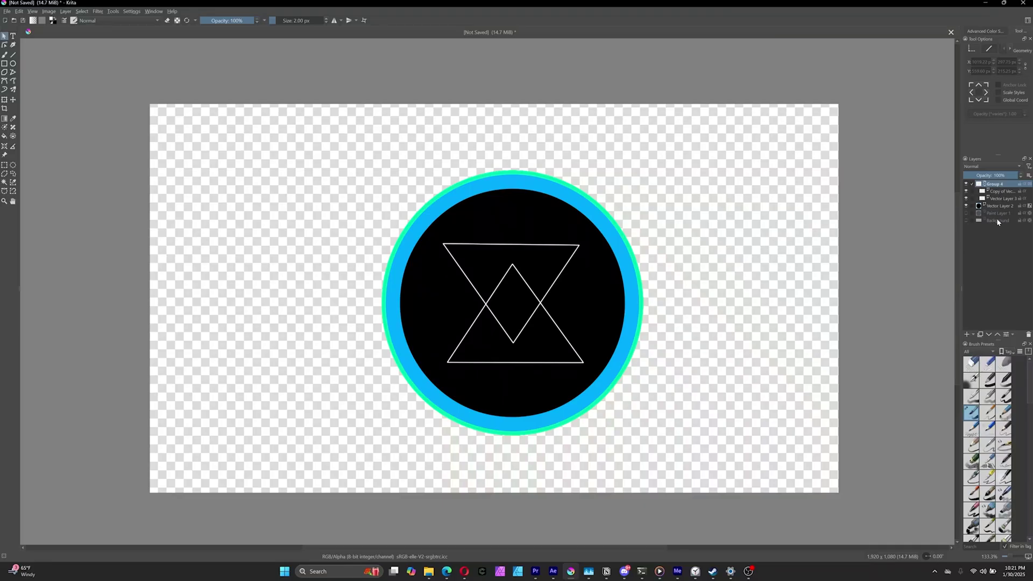
right_click(989, 209)
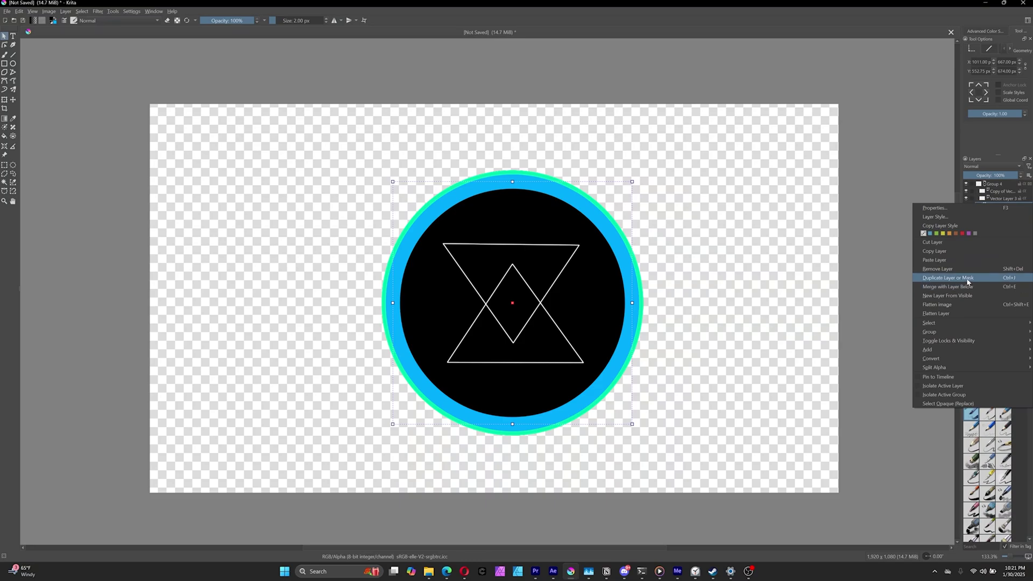
click(721, 297)
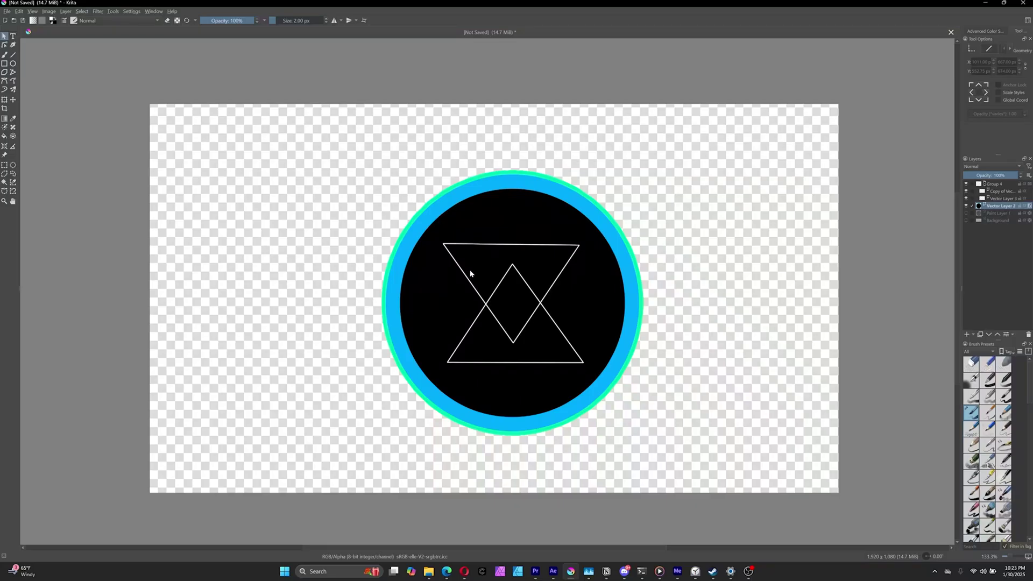
Step: Select Group 4 through the circle's Vector Layer 2 and make them a Quick Clipping Group
click(964, 221)
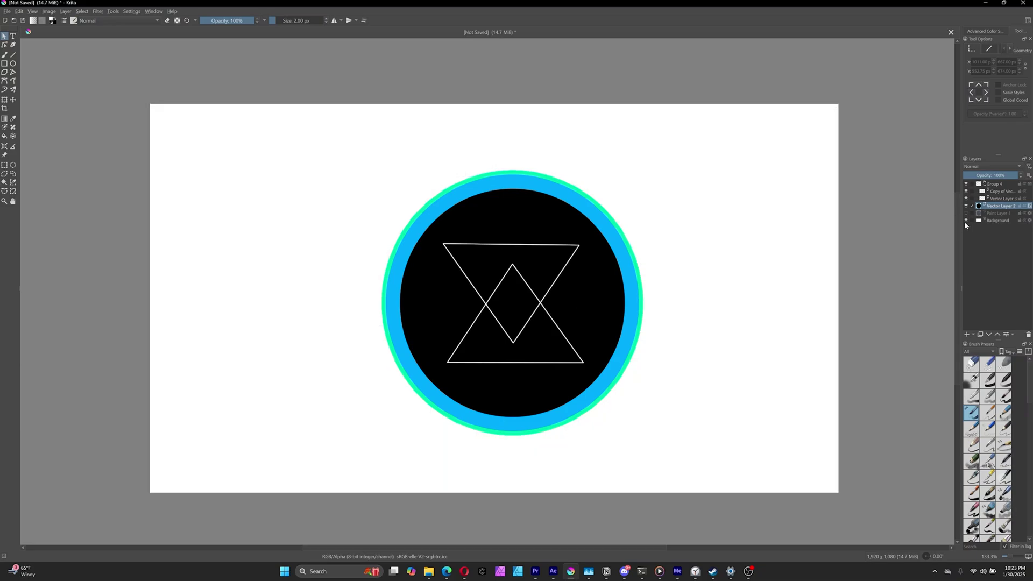
click(964, 221)
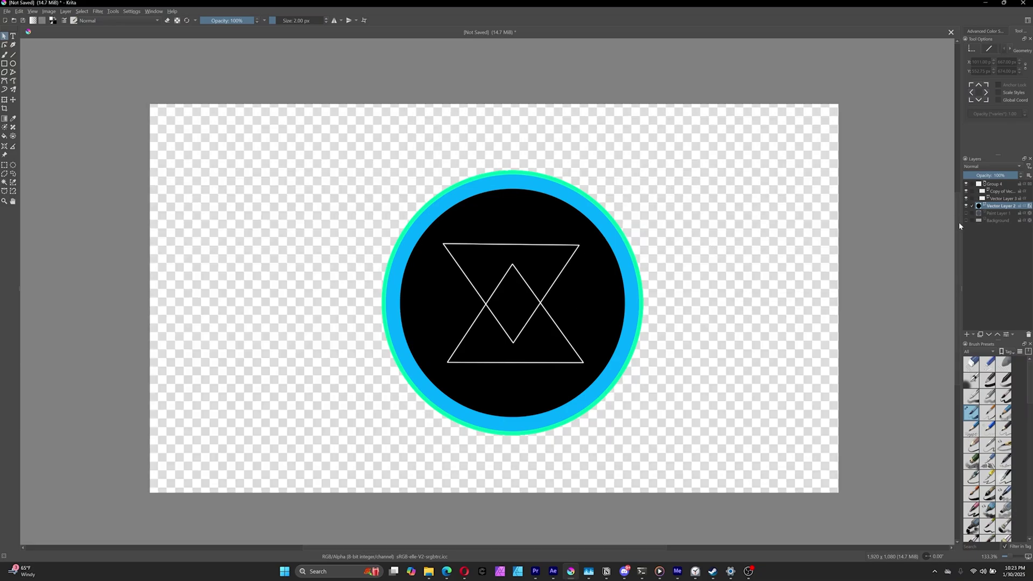
click(1010, 185)
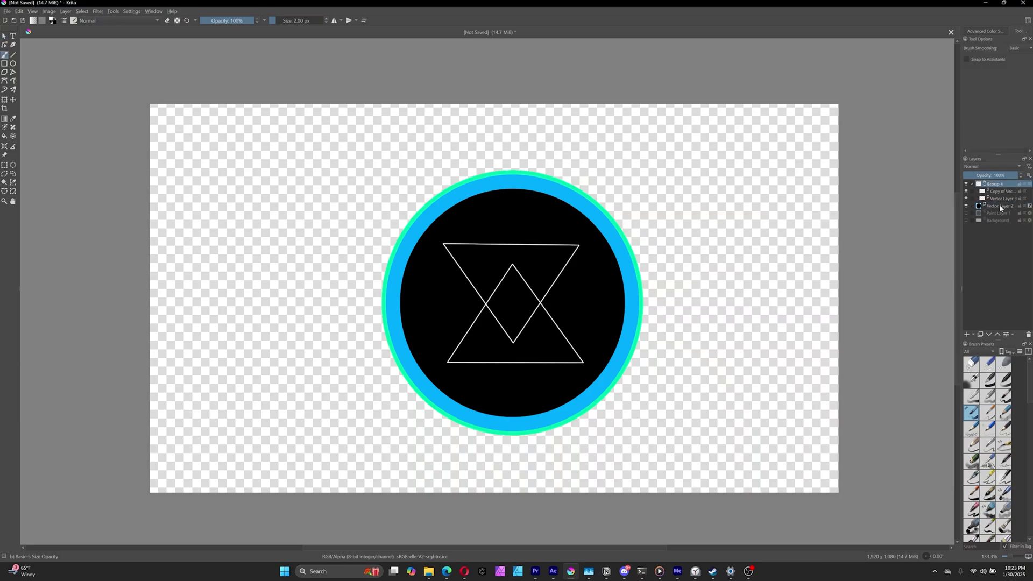
shift+click(999, 205)
right_click(999, 205)
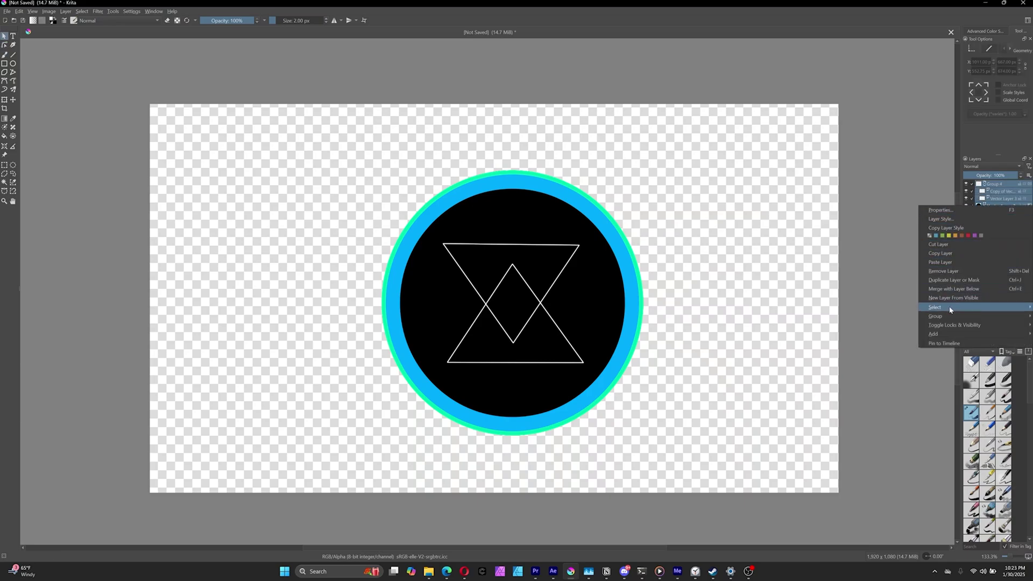
mouse_move(947, 315)
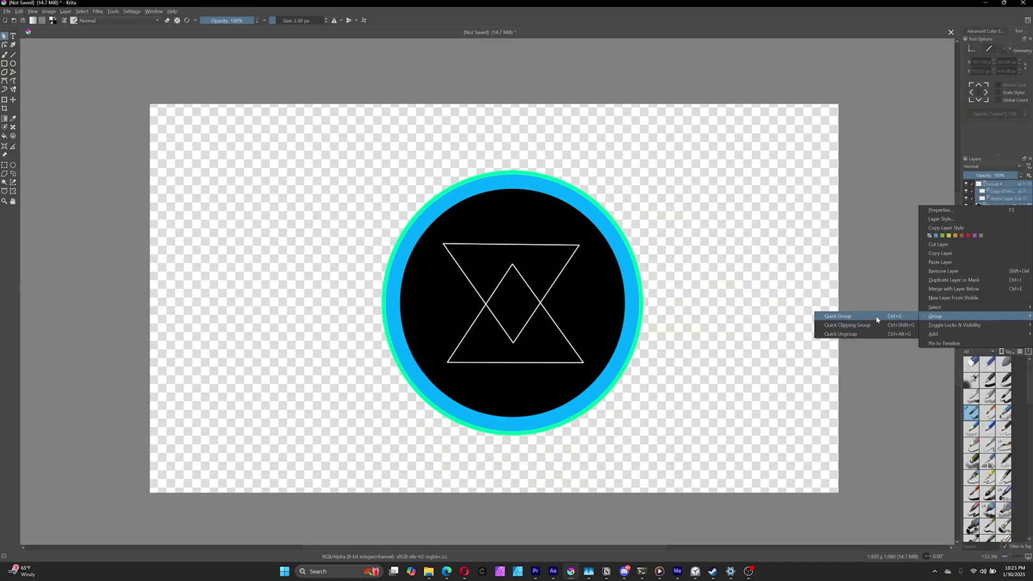
click(875, 325)
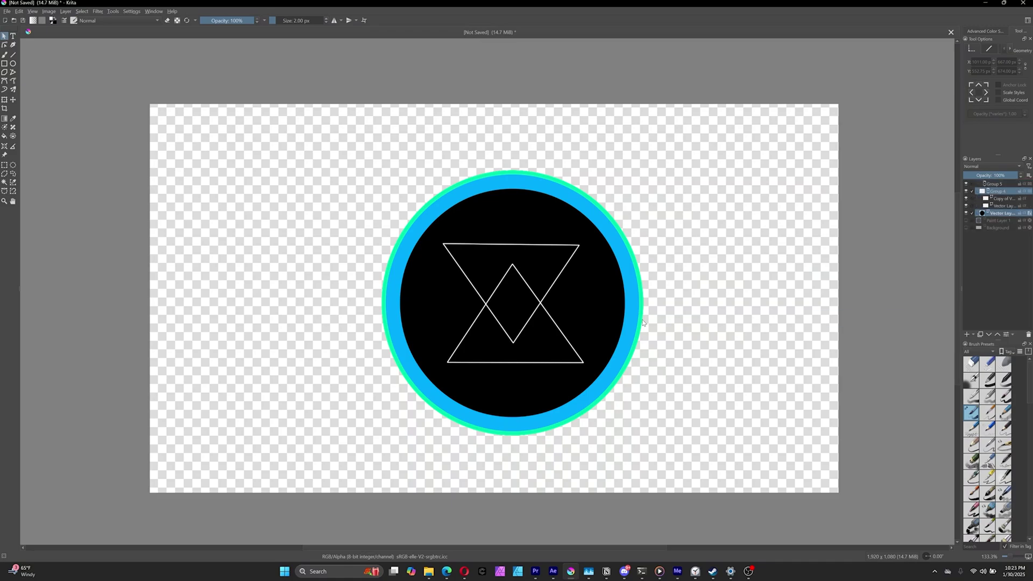
click(5, 100)
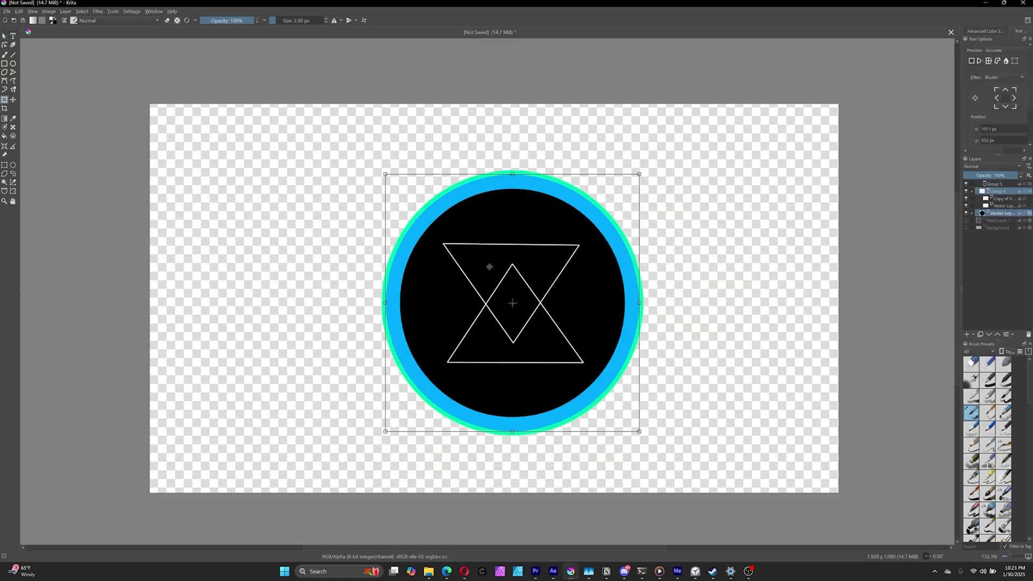
click(7, 37)
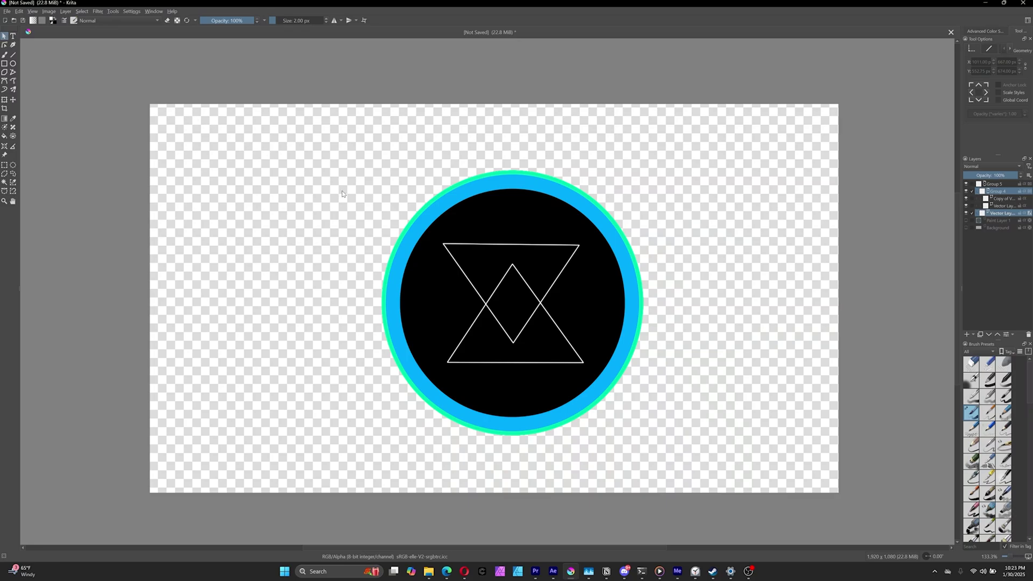
Step: Save the logo as 'encoder mega showdown.kra' using the Krita document (*.kra) type
click(7, 12)
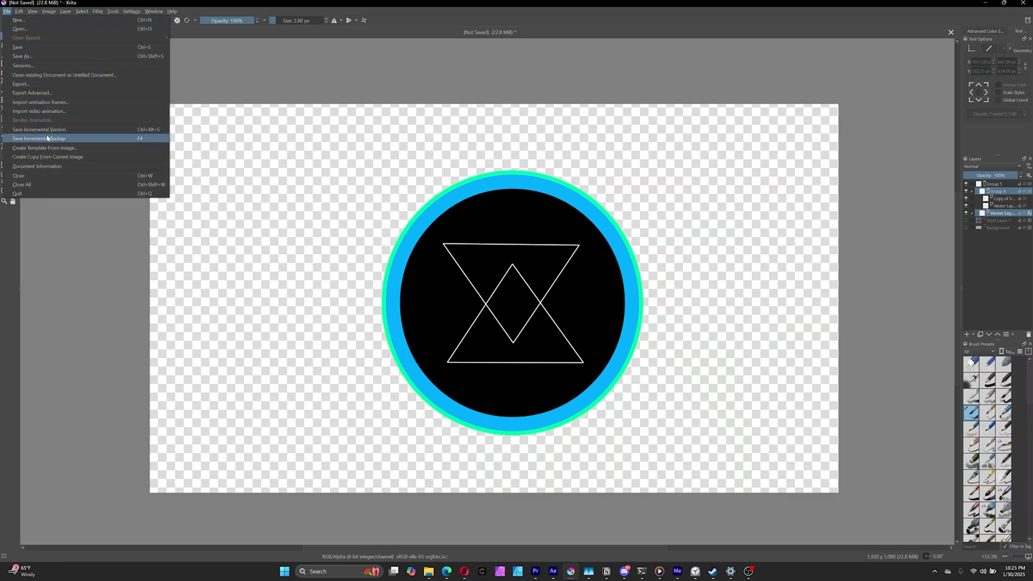
click(49, 52)
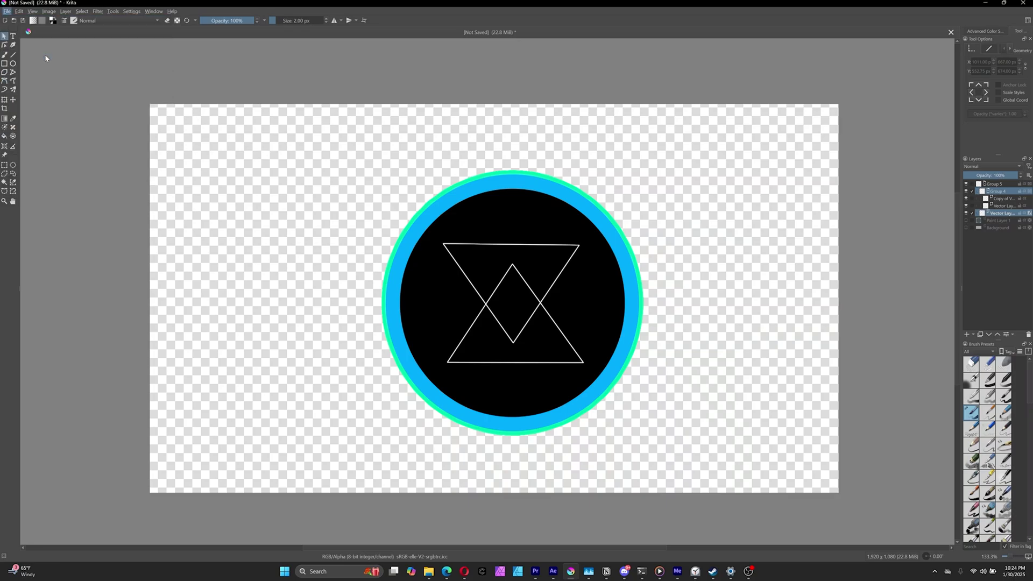
click(134, 166)
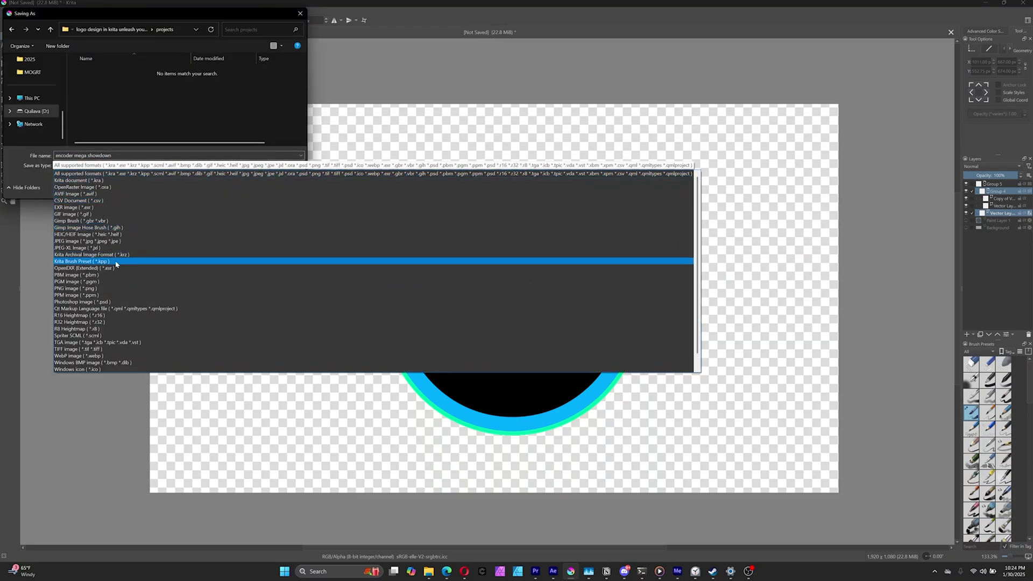
click(80, 180)
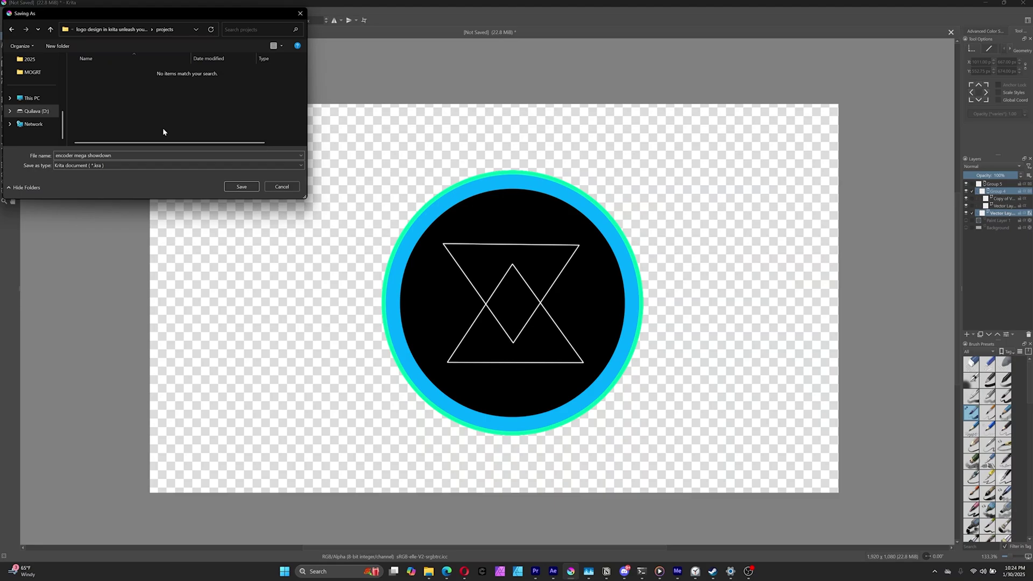
click(242, 187)
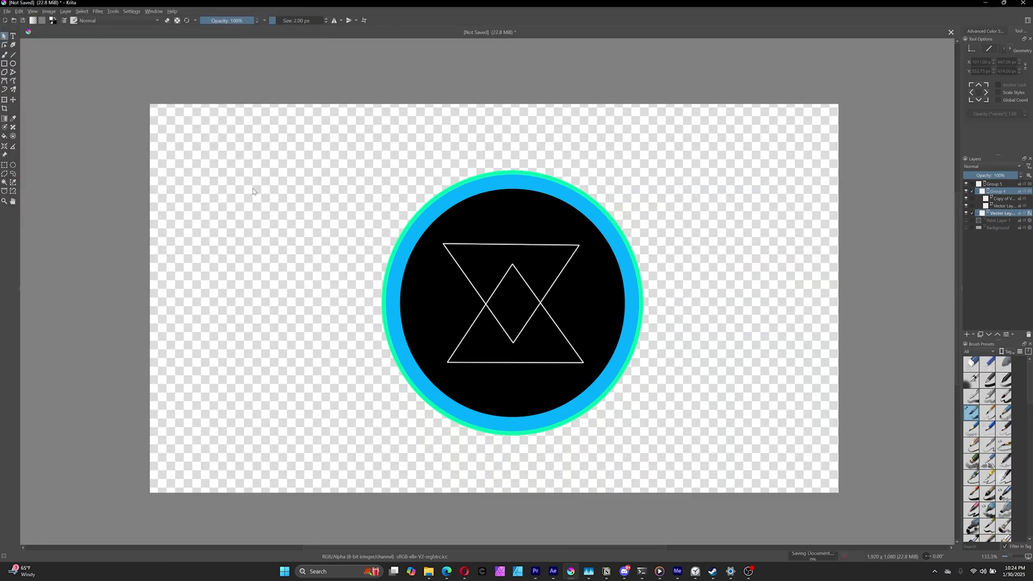
click(7, 10)
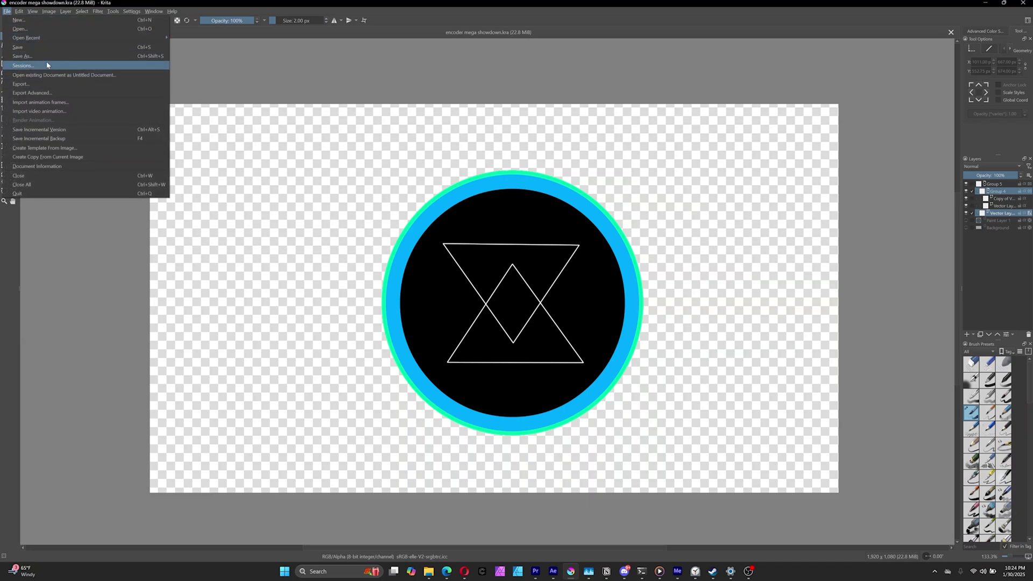
Step: Save a copy of the logo as 'encoder mega showdown' with the PNG image type
click(33, 56)
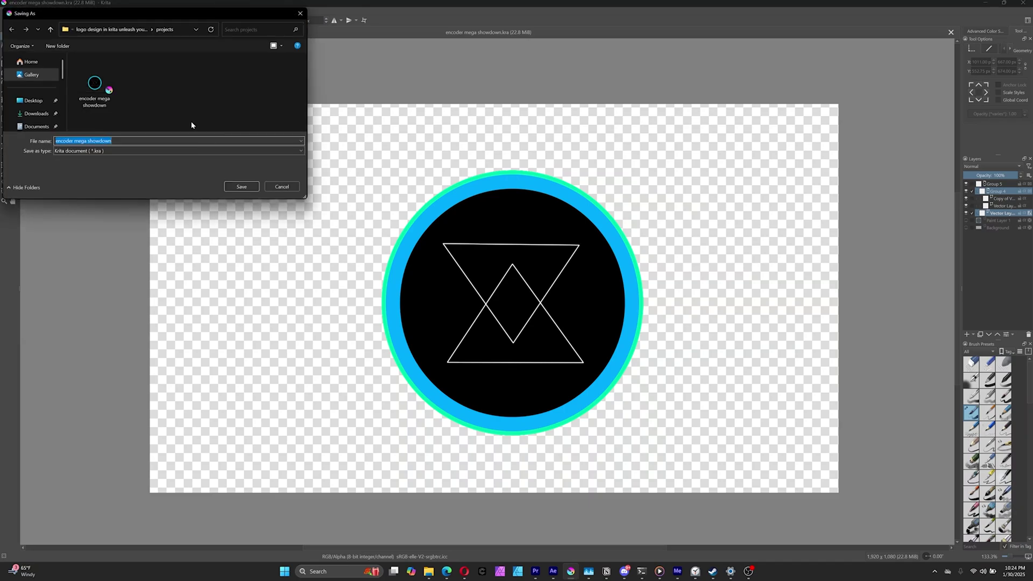
click(150, 152)
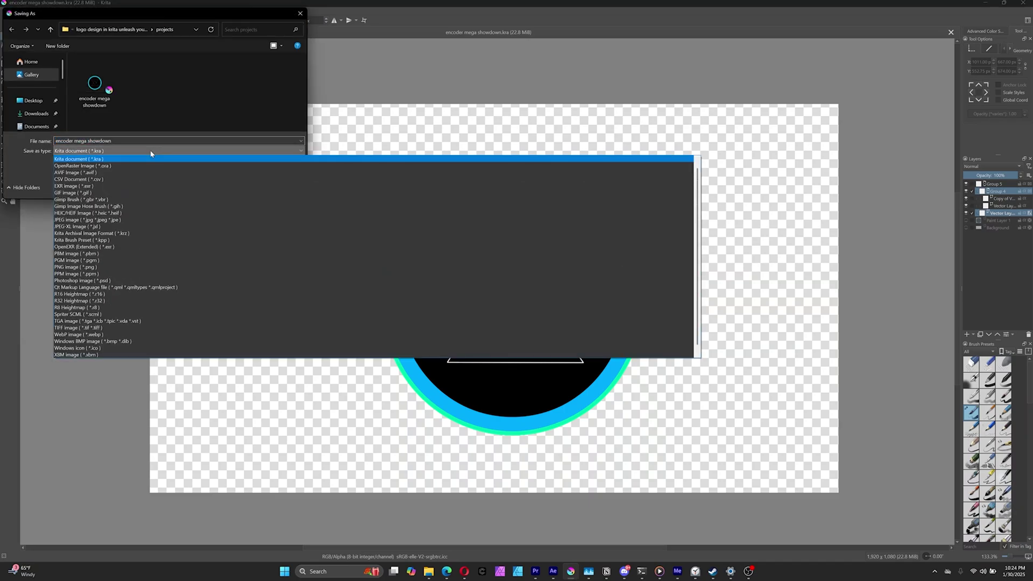
click(100, 267)
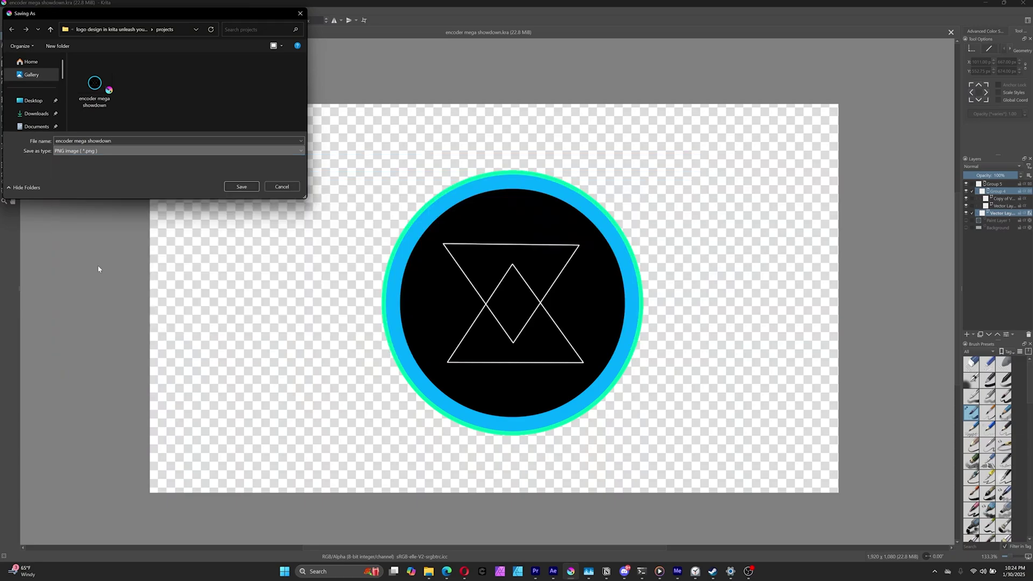
click(237, 187)
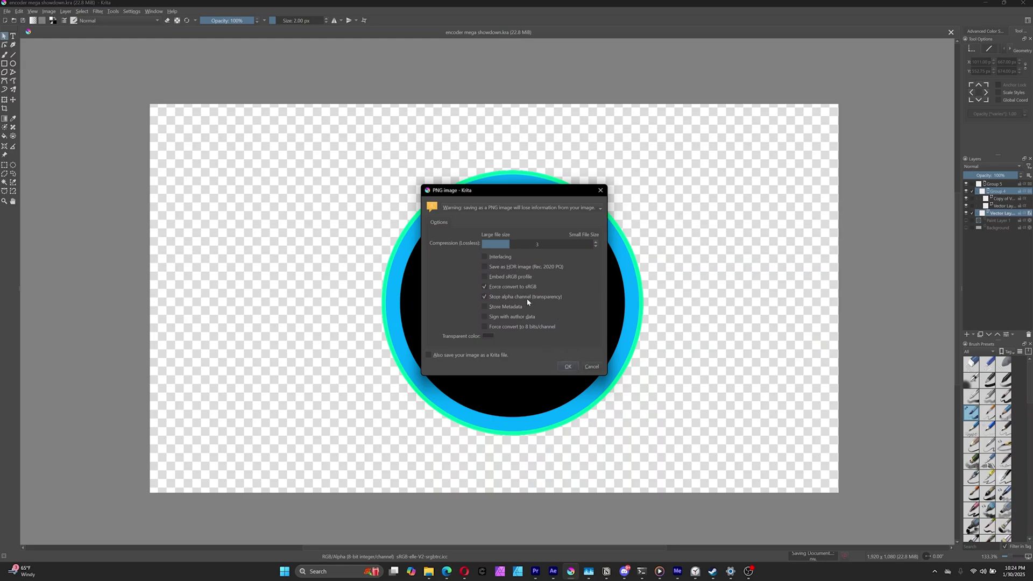
click(568, 367)
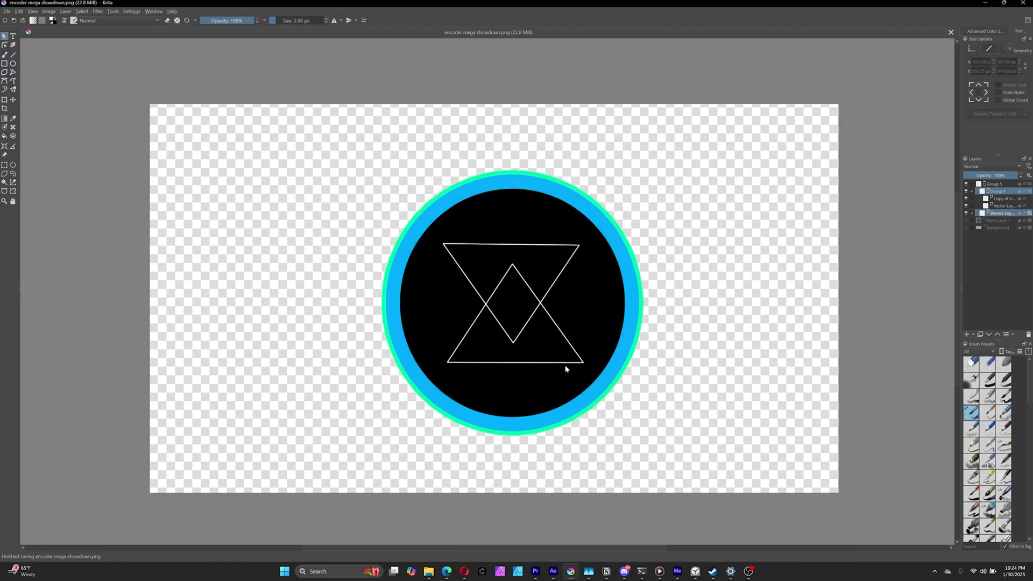